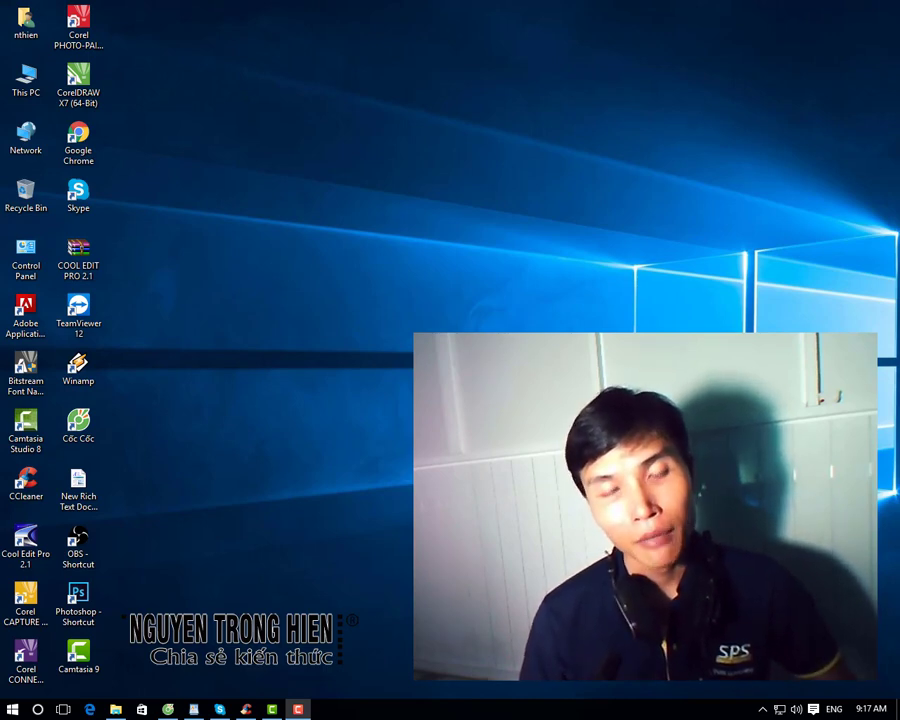
Step: Browse from This PC to DATA (F:) > Corel_VideoStudio_X7_Setup_64bit and select the VSX7_Pro_TBYB_x64 installer
double_click(22, 80)
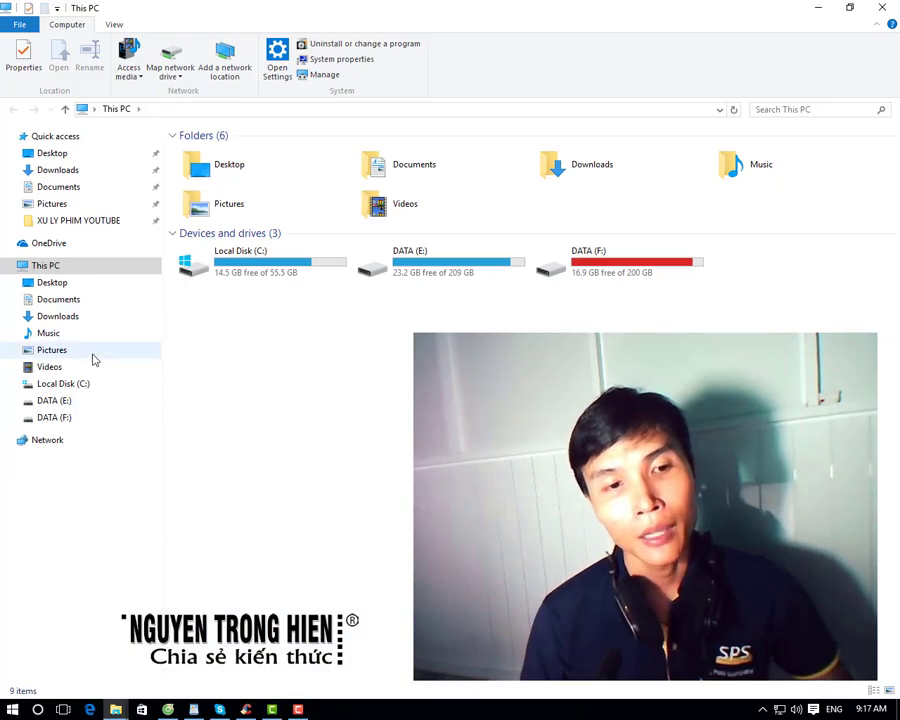
left_click(46, 418)
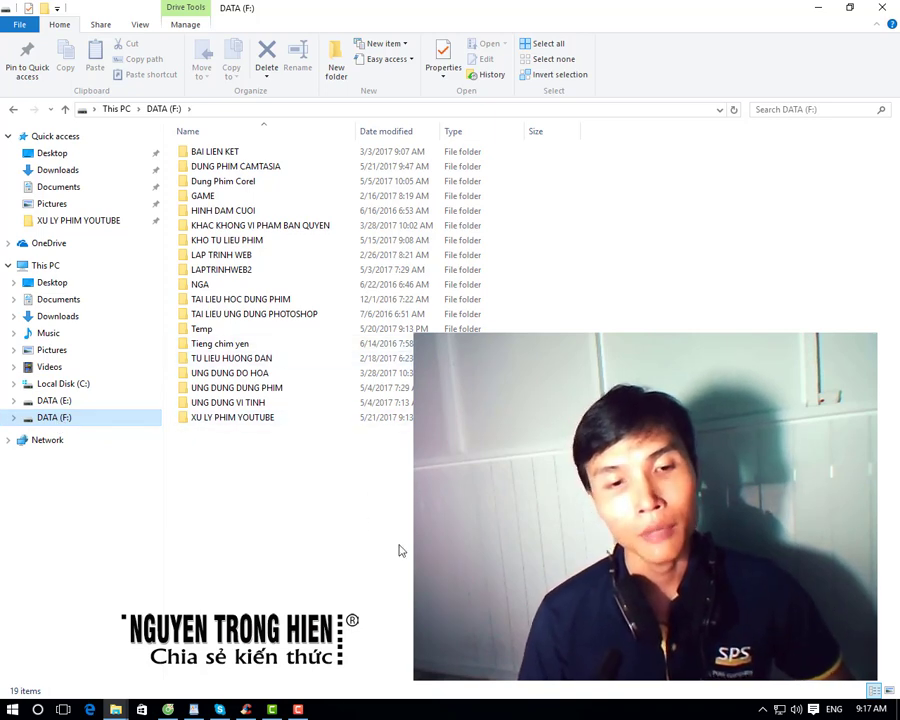
double_click(258, 392)
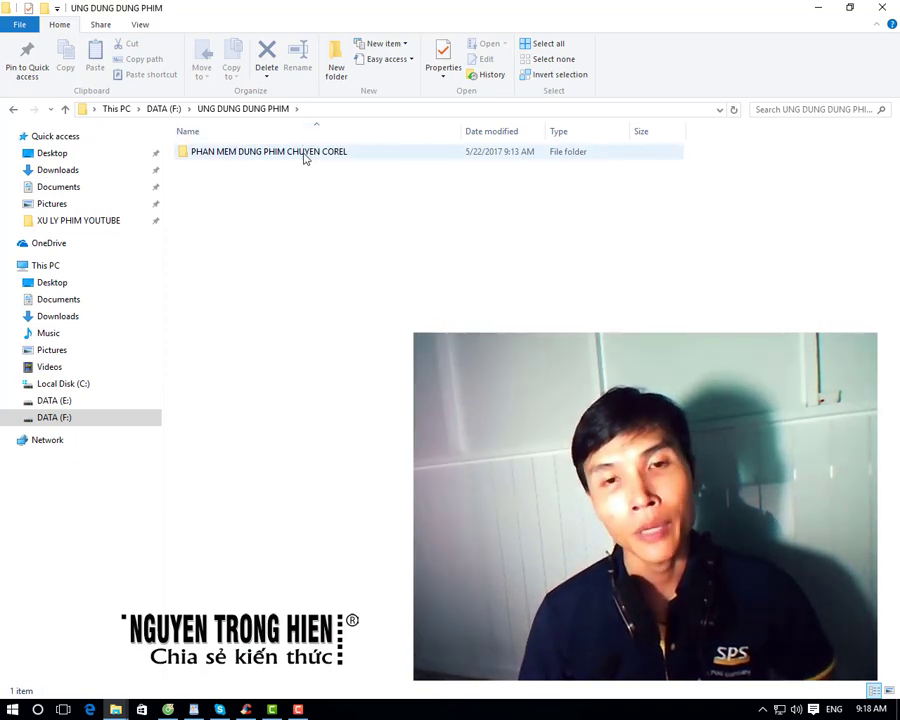
double_click(303, 153)
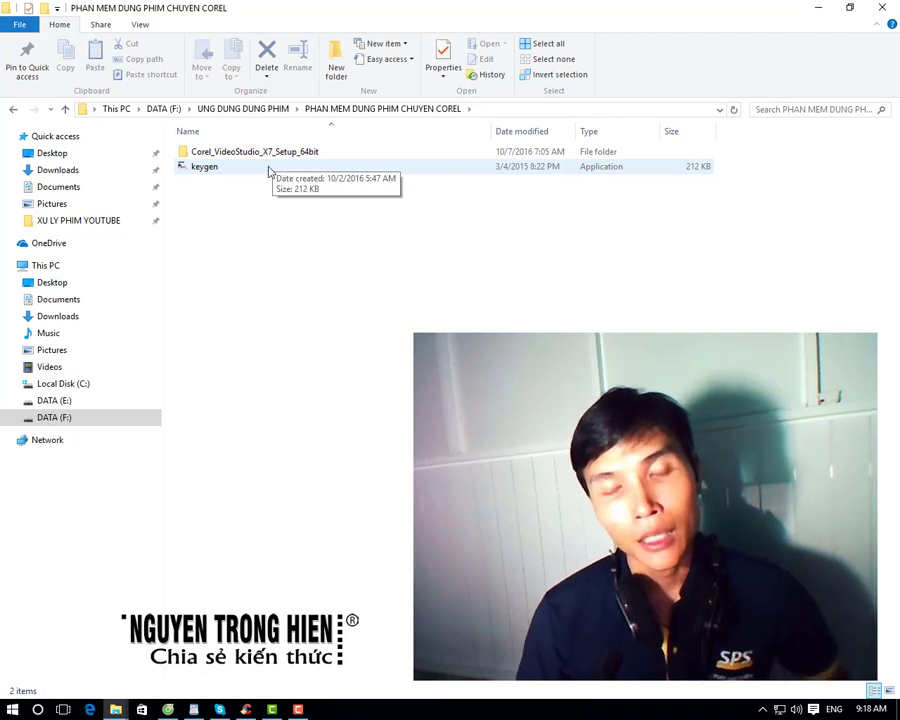
double_click(270, 156)
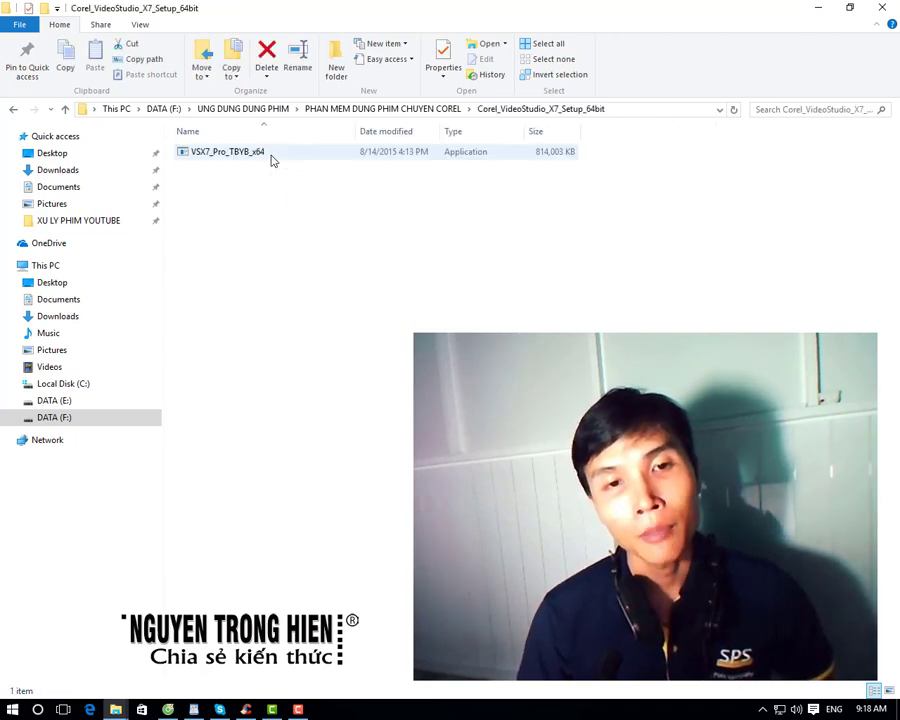
left_click(270, 158)
left_click(248, 178)
left_click(194, 156)
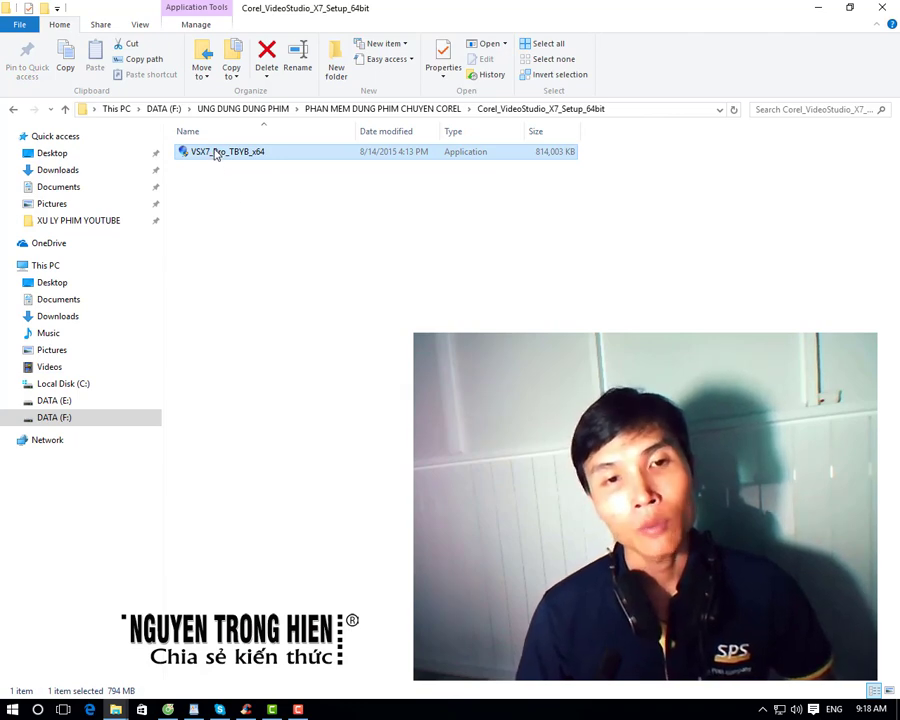
Step: Run the VSX7_Pro_TBYB_x64 installer and save its extracted setup files to launch the wizard
right_click(216, 154)
left_click(272, 161)
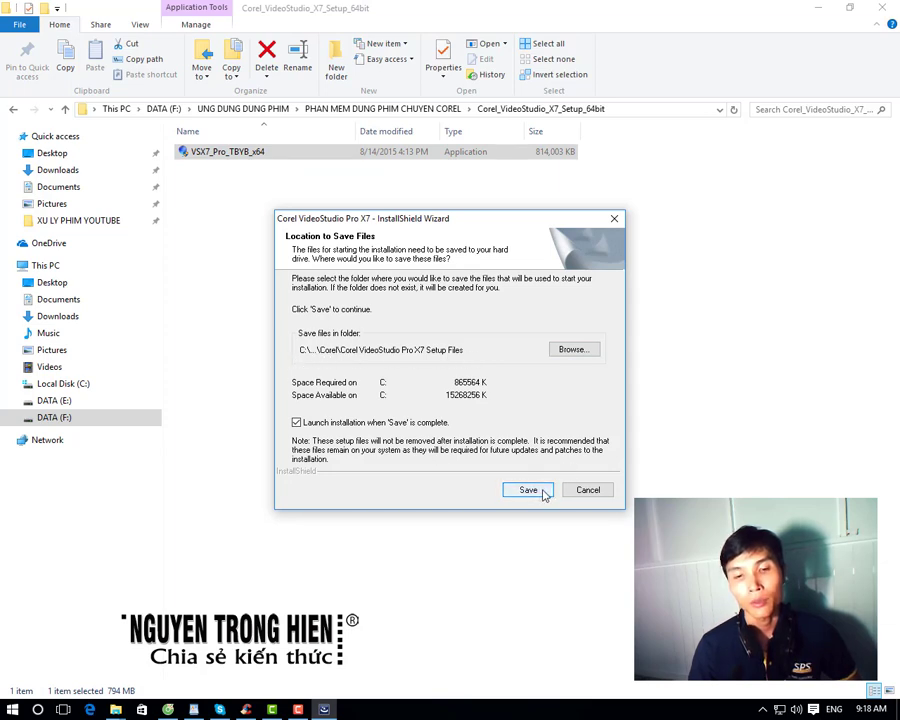
left_click(543, 493)
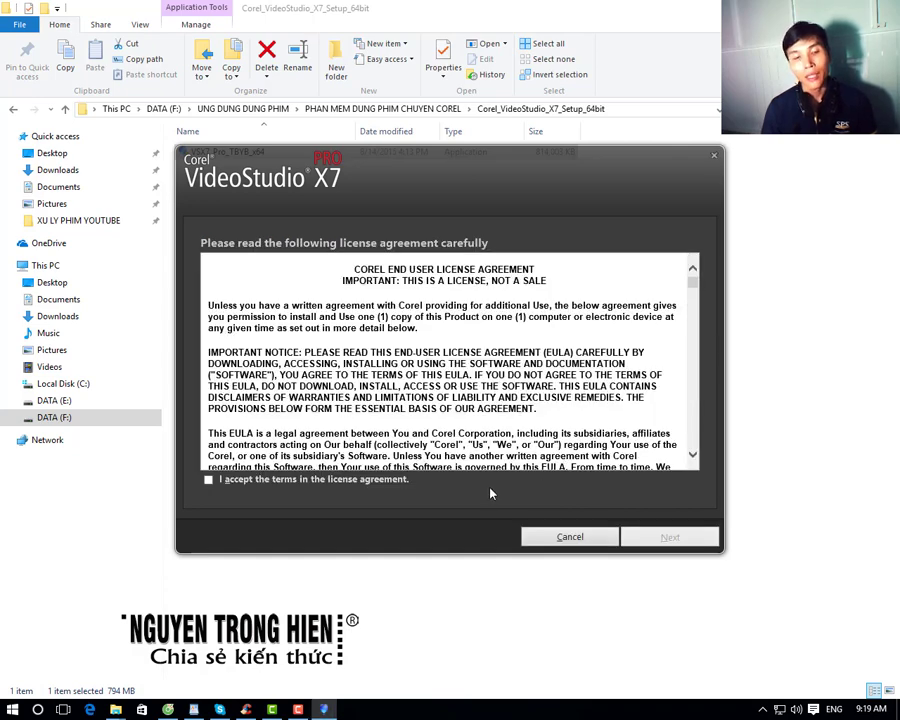
Step: Accept the license terms, review the Settings country list, and start installing VideoStudio Pro X7
left_click(209, 480)
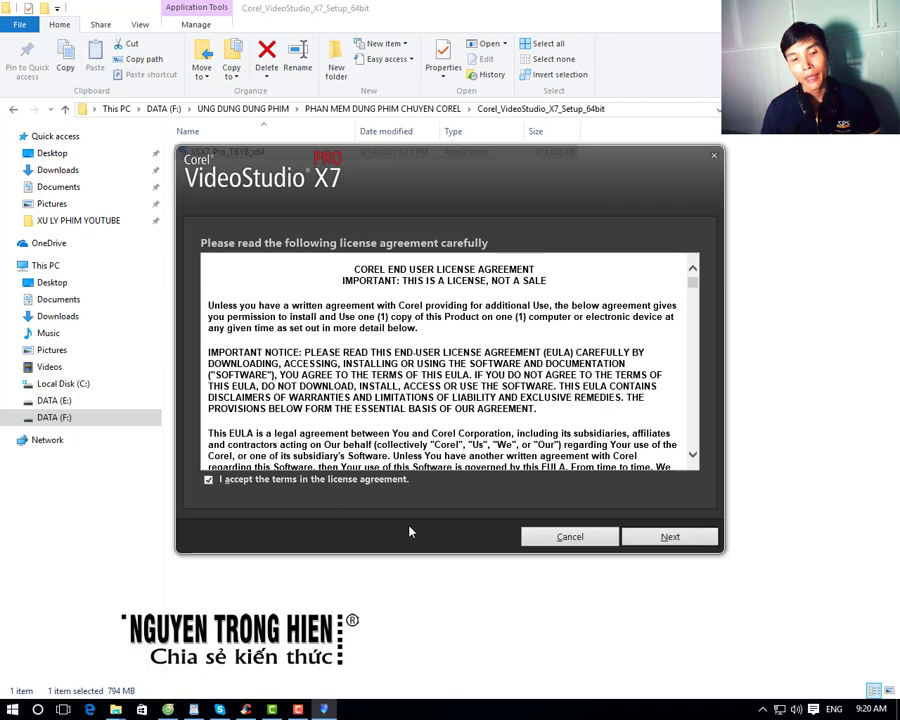
left_click(683, 540)
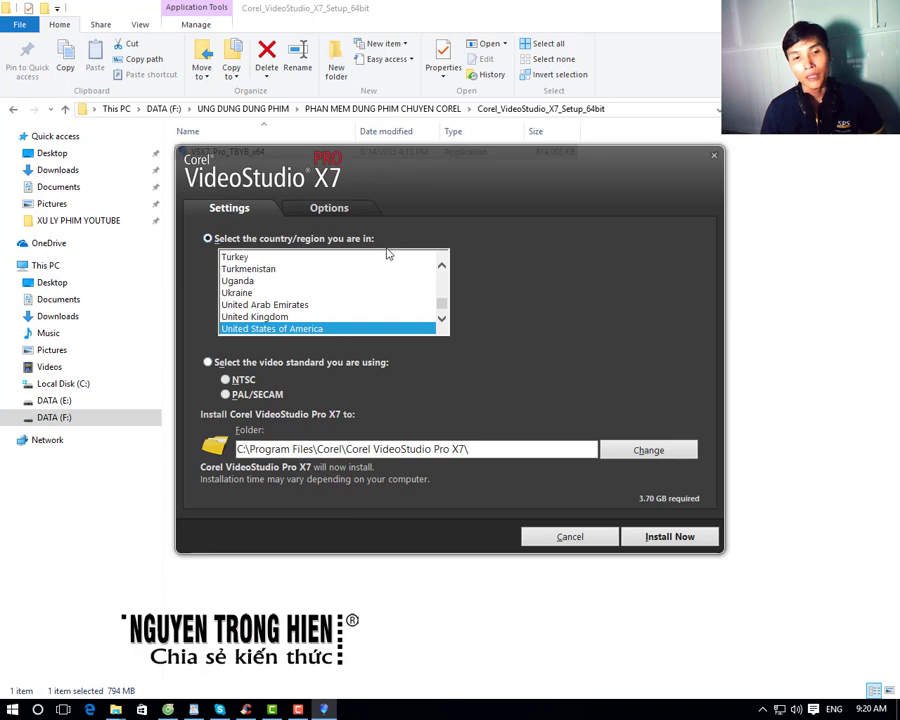
scroll(442, 306, "down", 5)
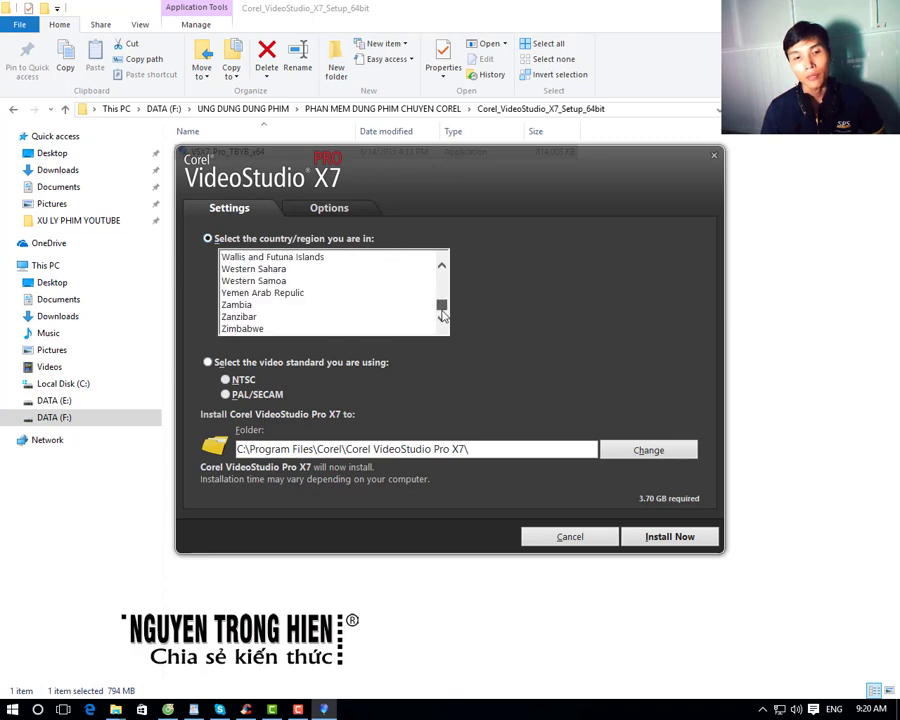
scroll(443, 310, "up", 9)
scroll(443, 310, "up", 2)
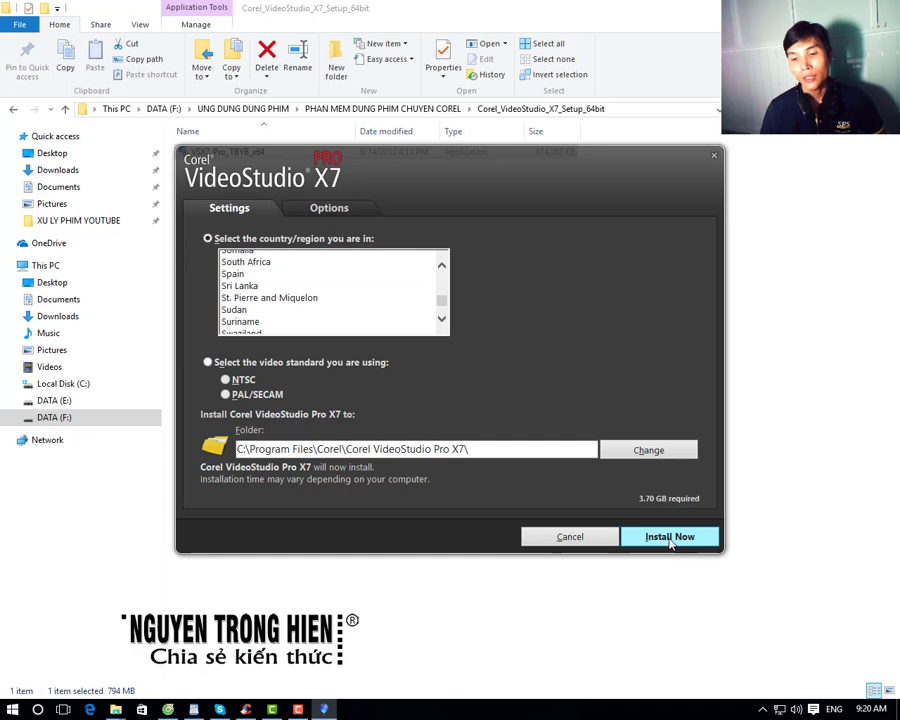
left_click(670, 537)
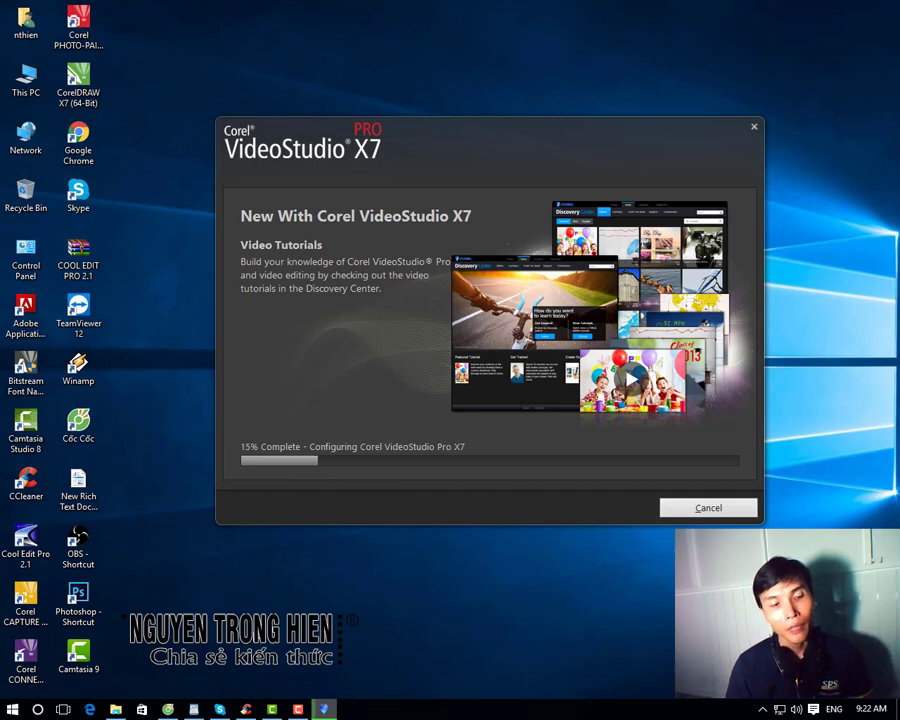
Step: Select the Corel CONNECT X7 and CorelDRAW X7 desktop shortcuts while the installation runs
left_click(35, 678)
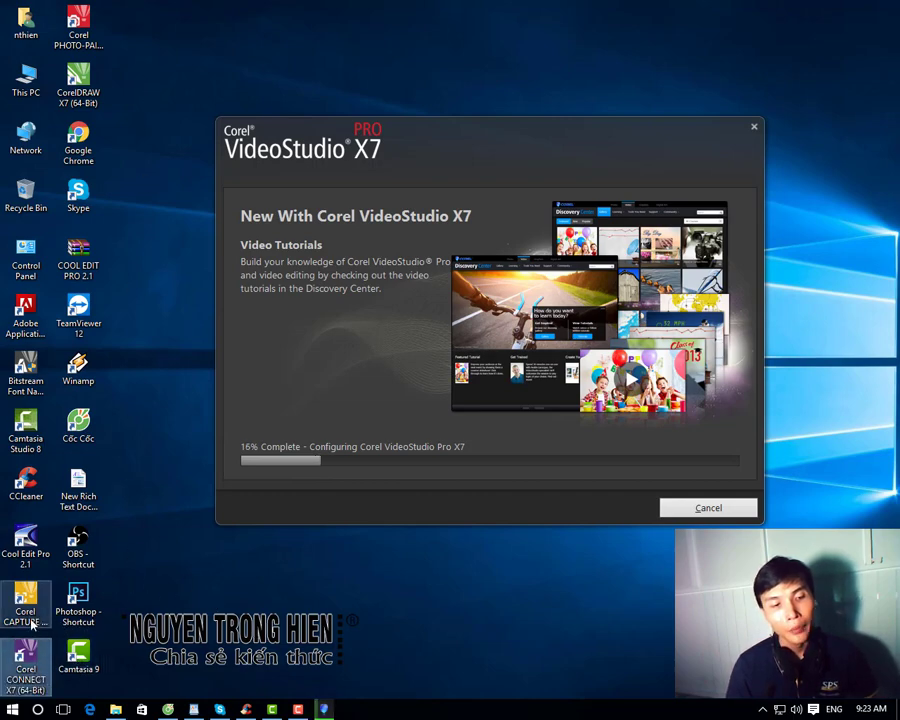
left_click(85, 82)
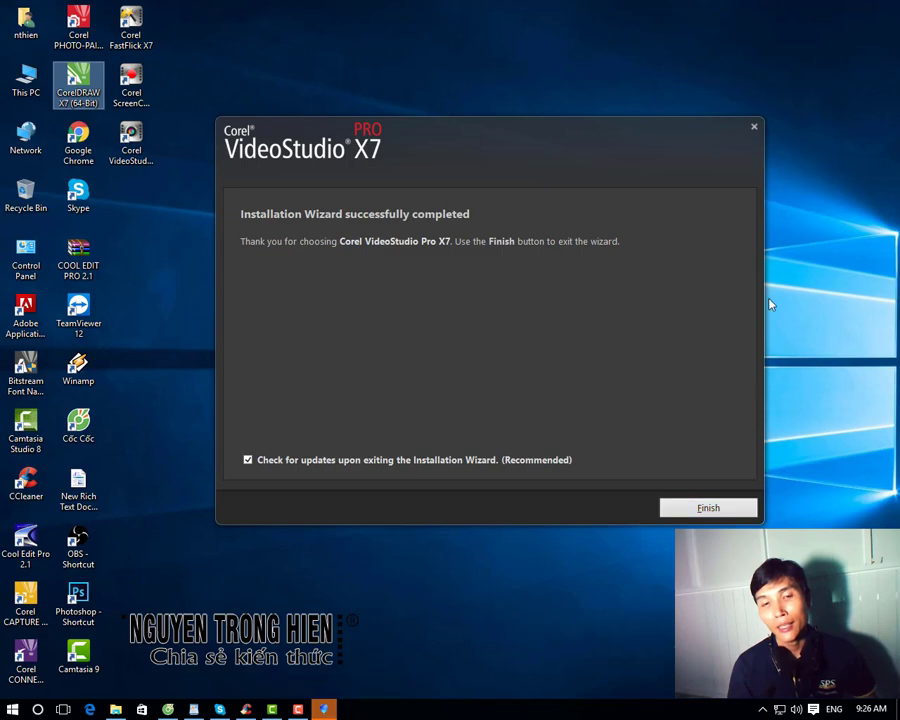
Step: Exit the completed installation wizard with Finish
left_click(718, 513)
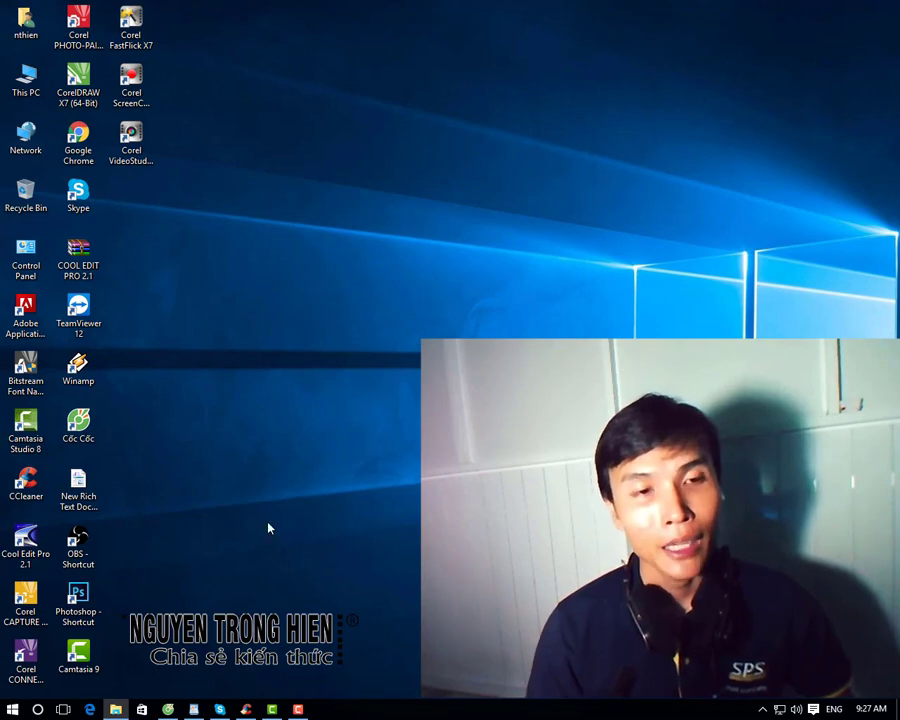
Step: Expand the Corel VideoStudio Pro X7 folder in the Start menu's app list, then return to the desktop shortcut
key("super")
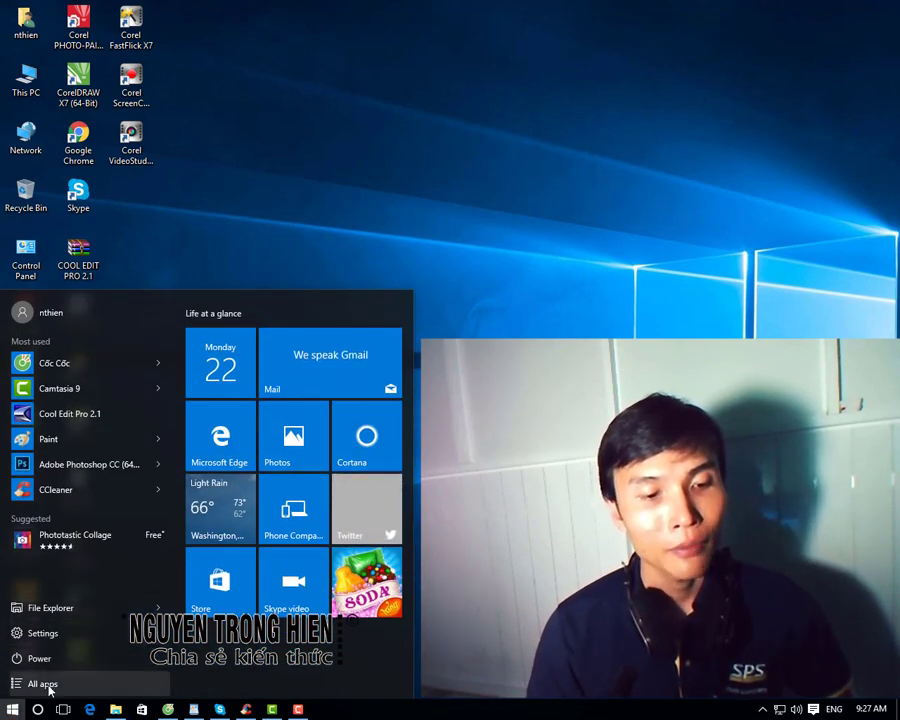
left_click(45, 686)
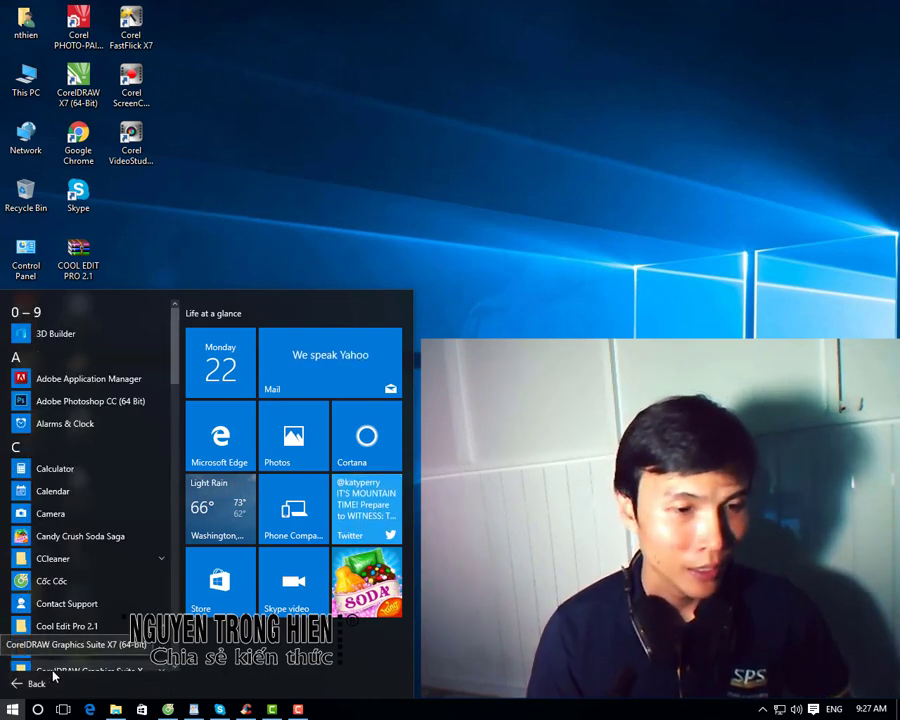
scroll(60, 672, "down", 2)
scroll(62, 670, "down", 3)
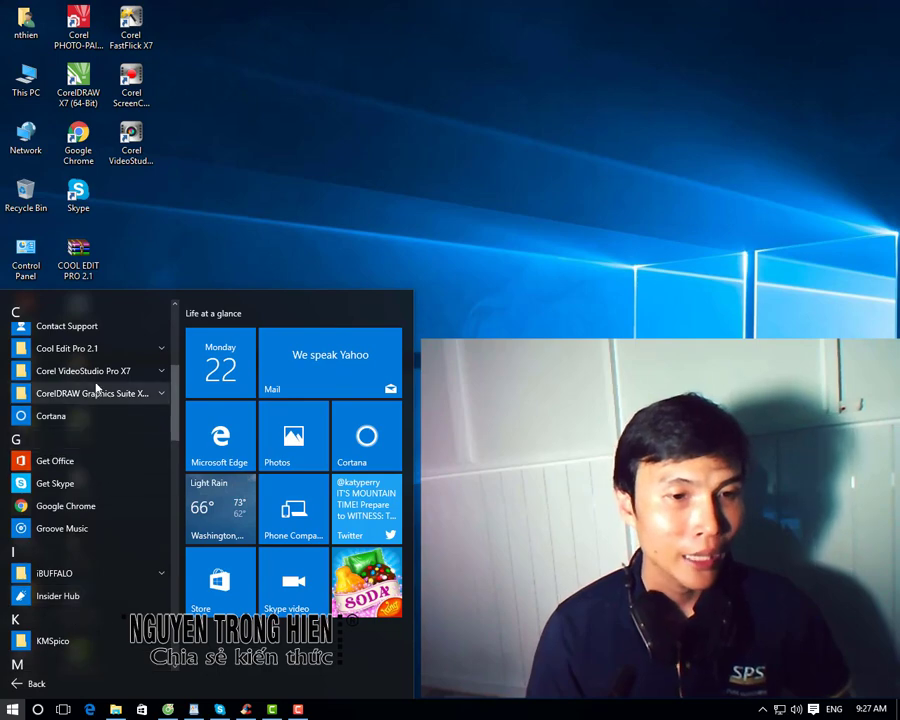
left_click(161, 372)
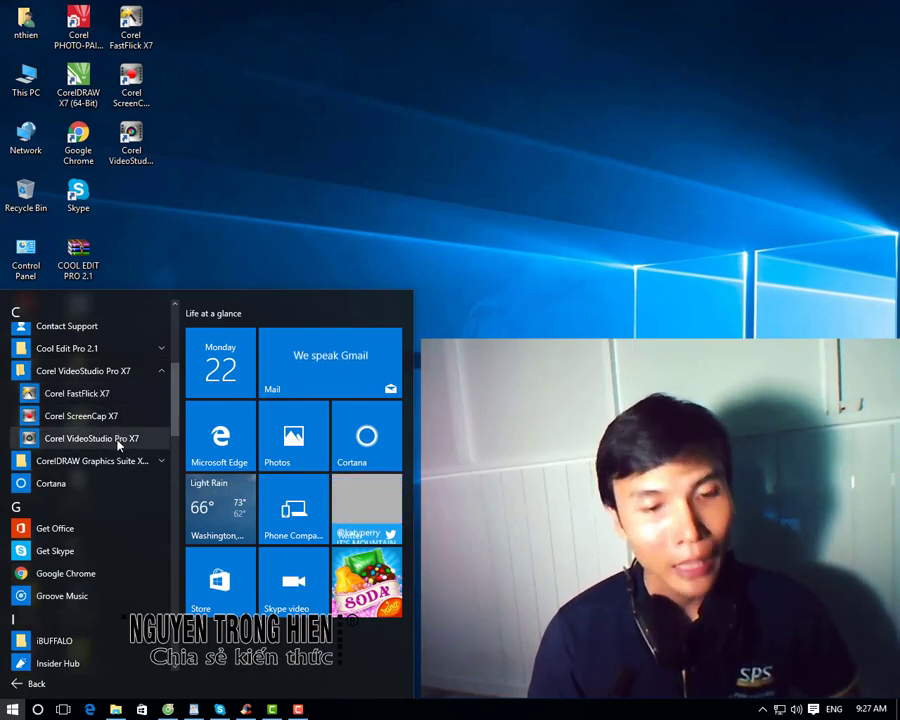
left_click(124, 442)
right_click(137, 165)
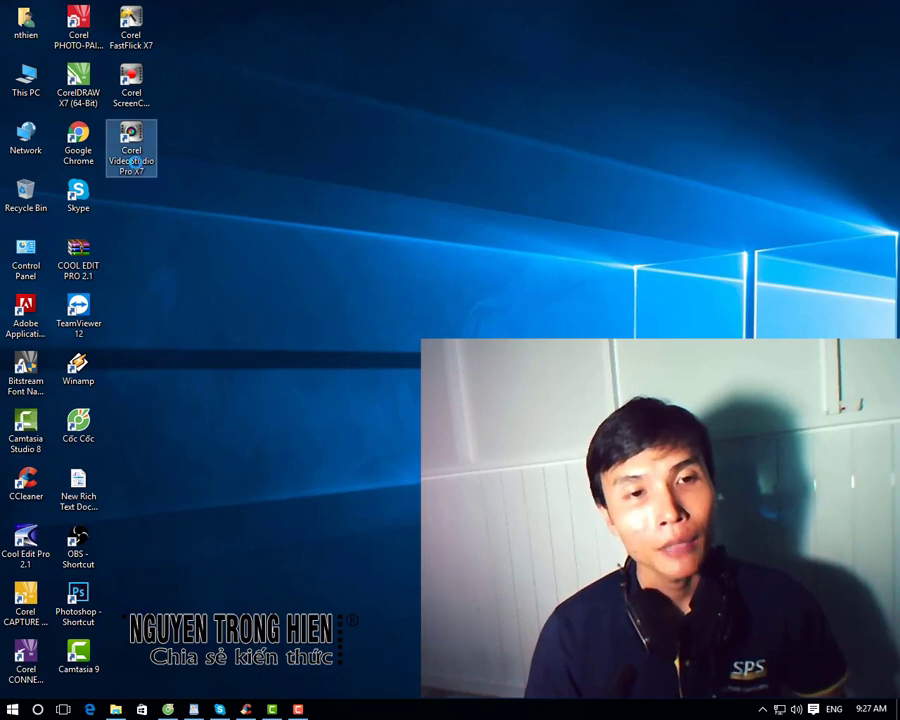
Step: Launch VideoStudio Pro X7 and enter an e-mail address in the registration form
left_click(171, 172)
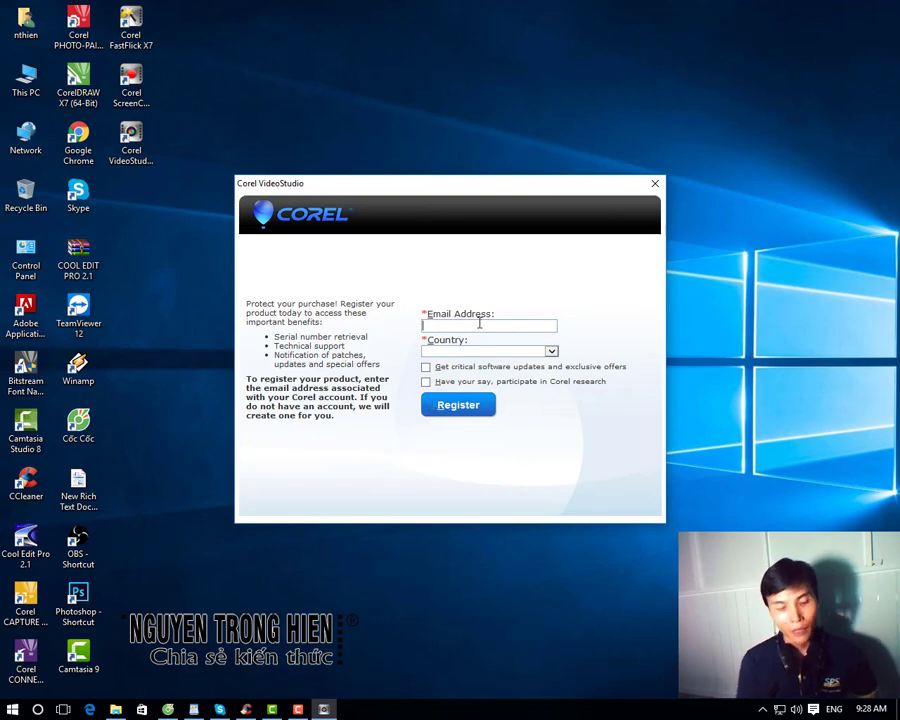
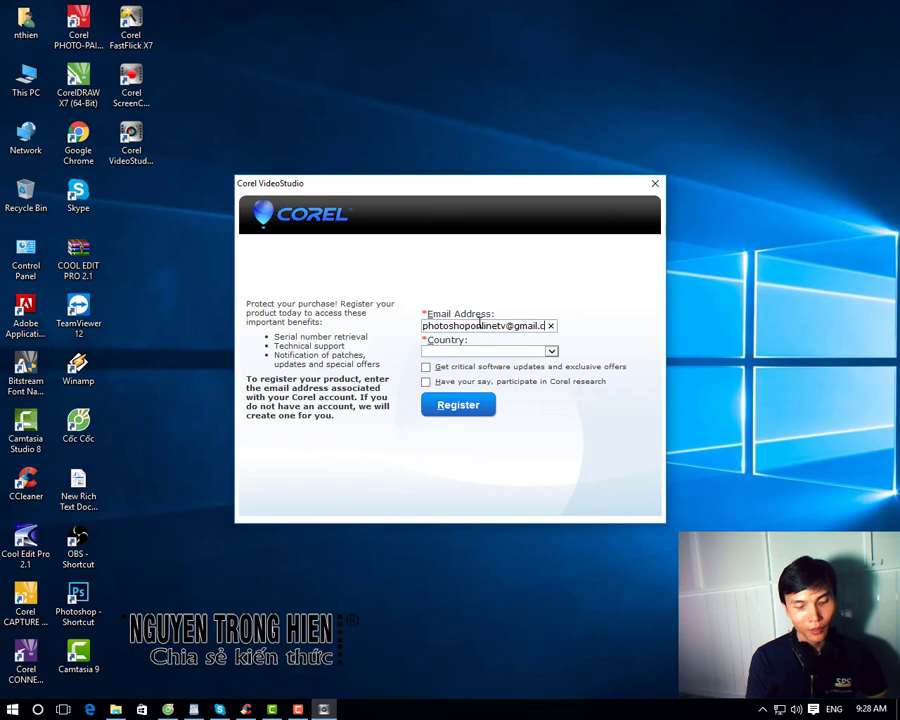
key("Tab")
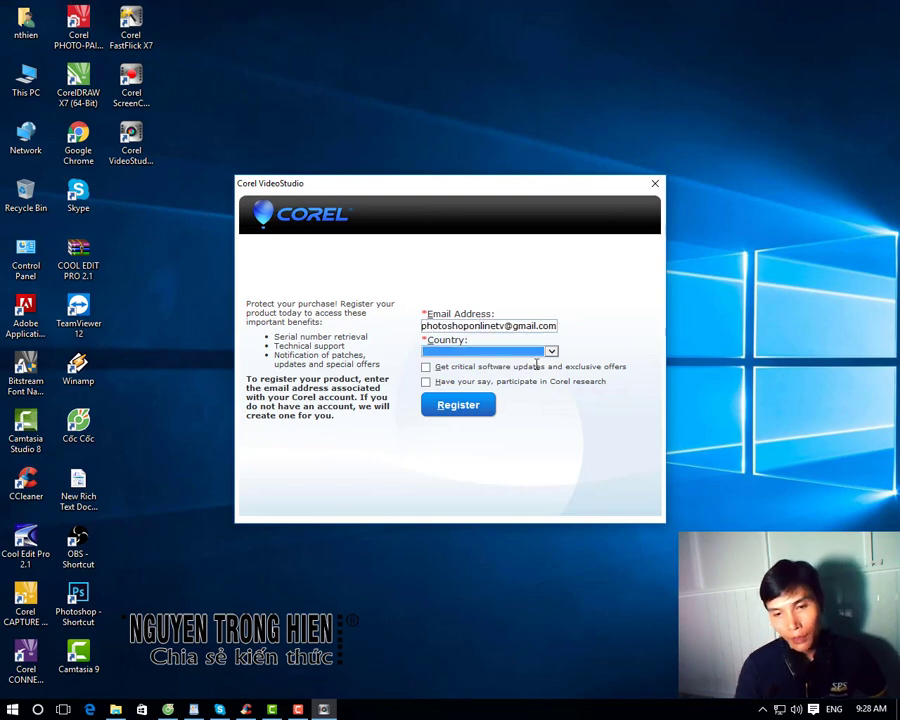
Step: Choose Vietnam as the country and tick both the updates and research opt-in boxes
left_click(550, 351)
left_click_drag(564, 377, 566, 600)
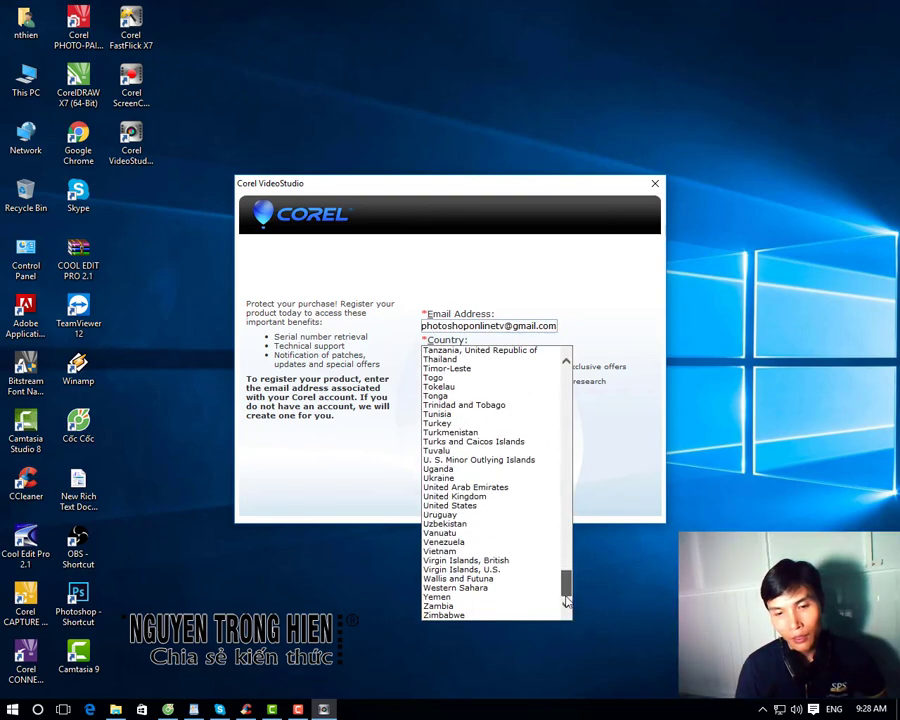
left_click(445, 551)
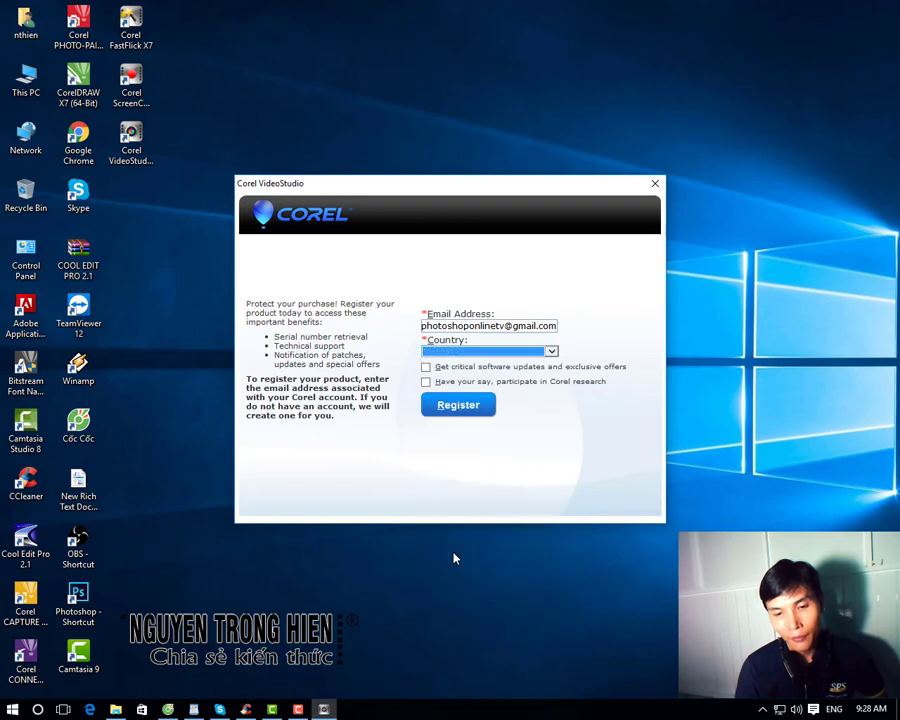
left_click(426, 367)
left_click(426, 381)
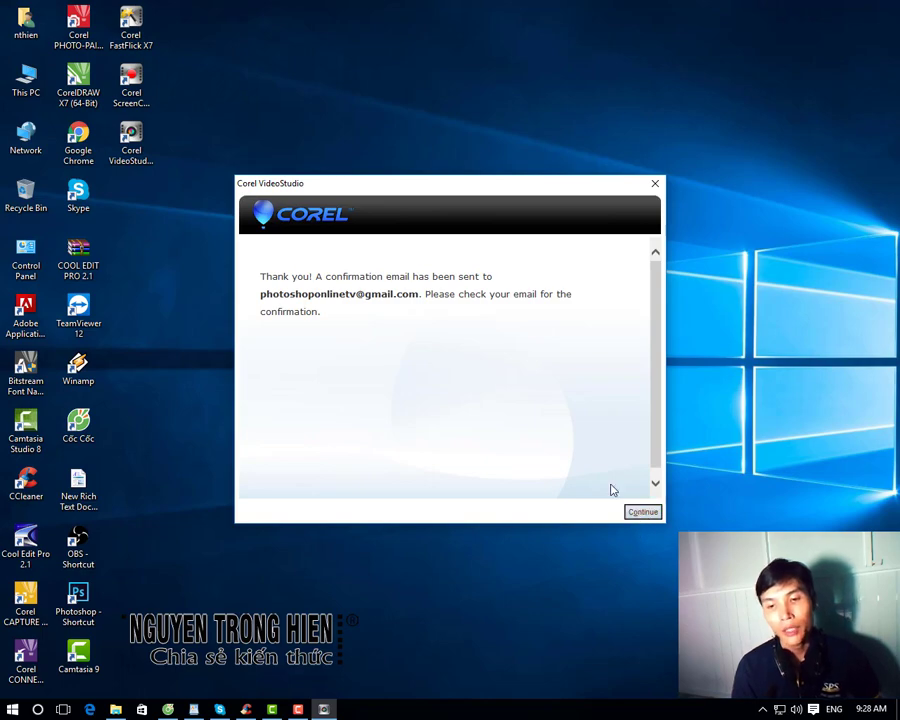
Step: Continue past the registration confirmation and close the PDF Fusion offer to reach the editor
left_click(643, 512)
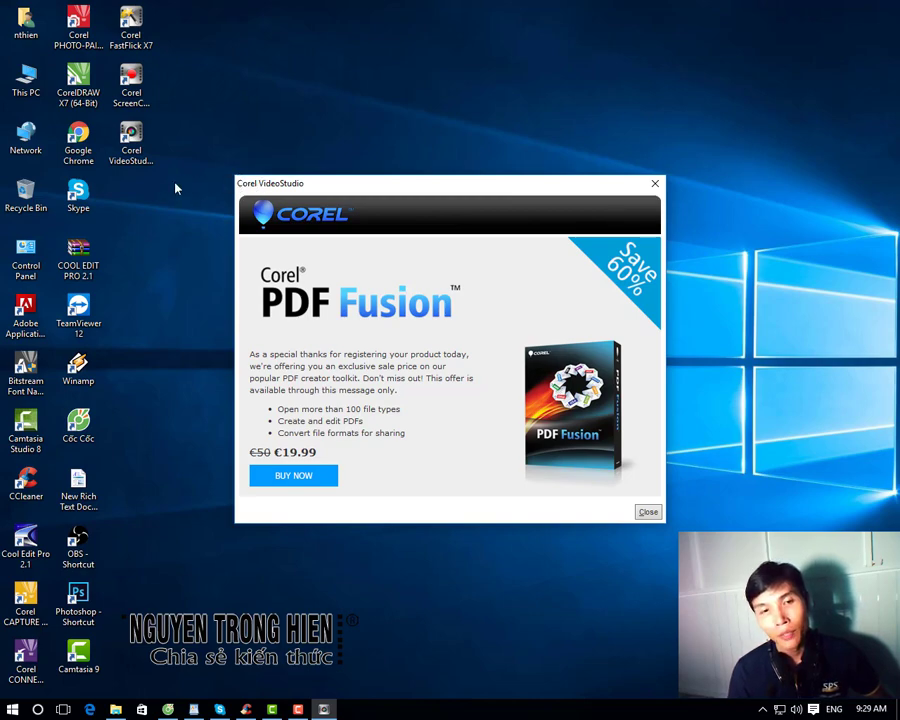
left_click(649, 512)
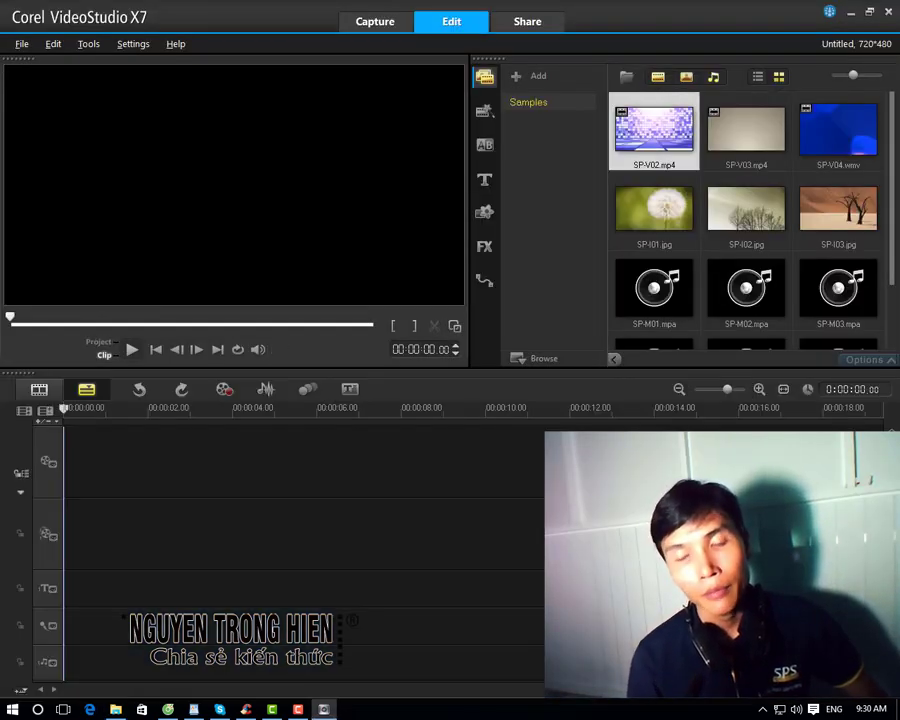
left_click(22, 44)
left_click(22, 44)
left_click(175, 44)
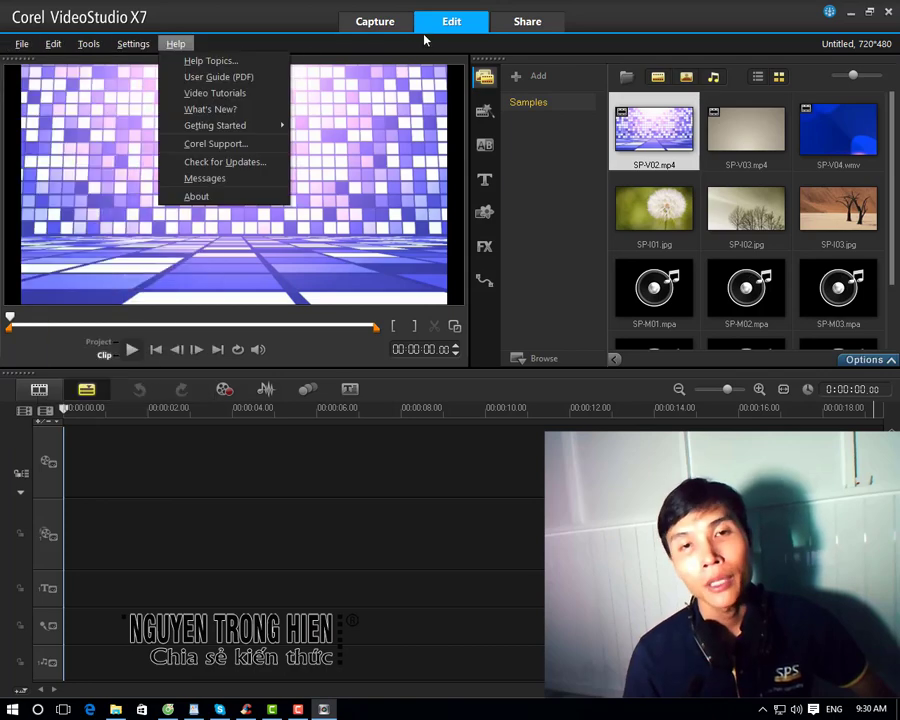
left_click(391, 22)
left_click(382, 20)
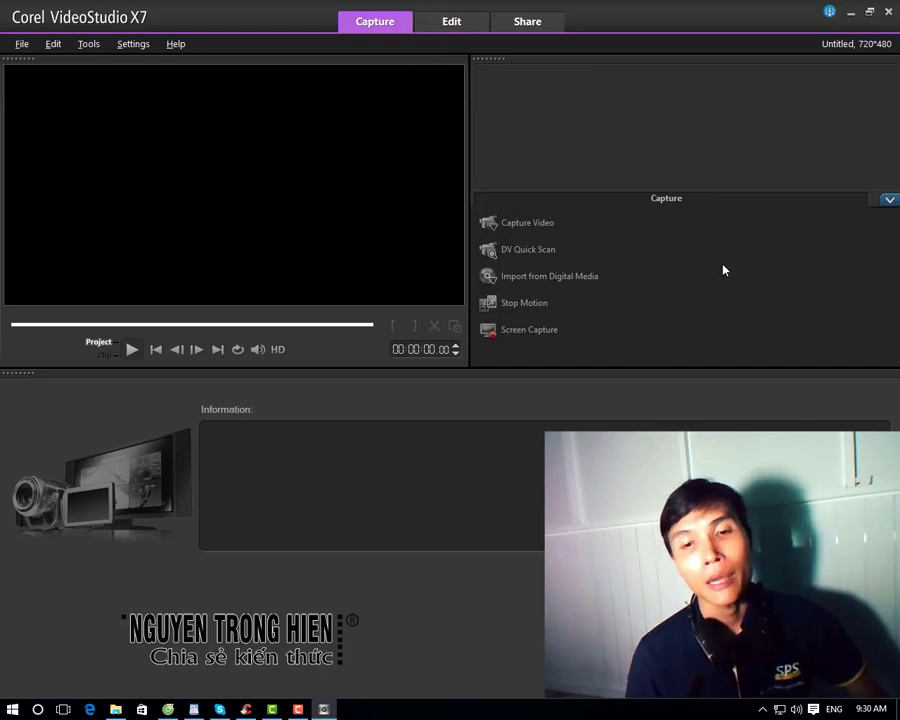
left_click(518, 221)
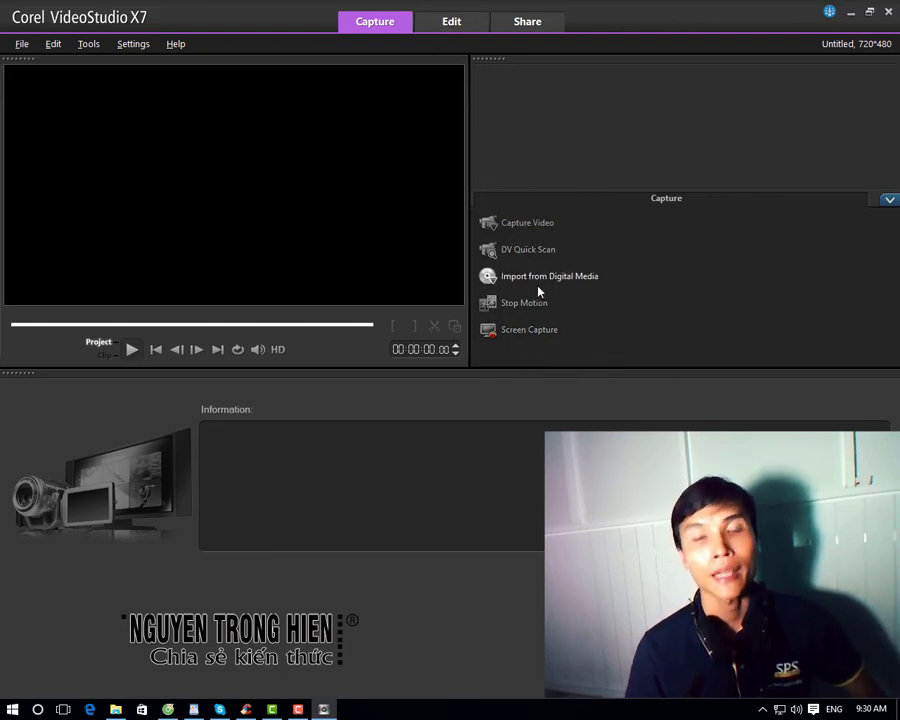
left_click(460, 23)
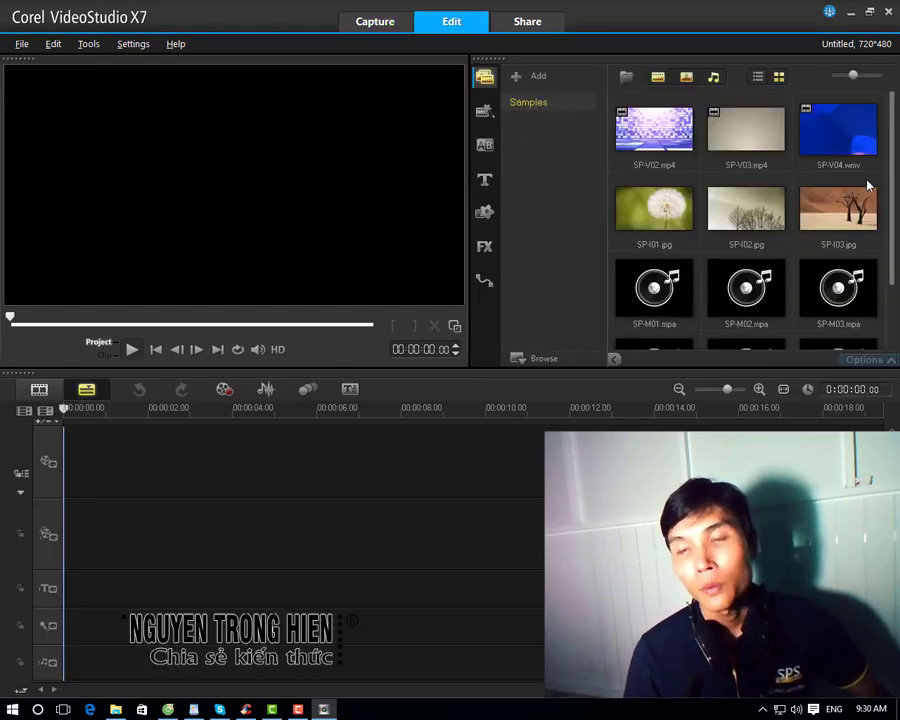
Step: Show the Instant Project templates and preview the IP-01 and IP-04 templates
left_click_drag(893, 178, 893, 147)
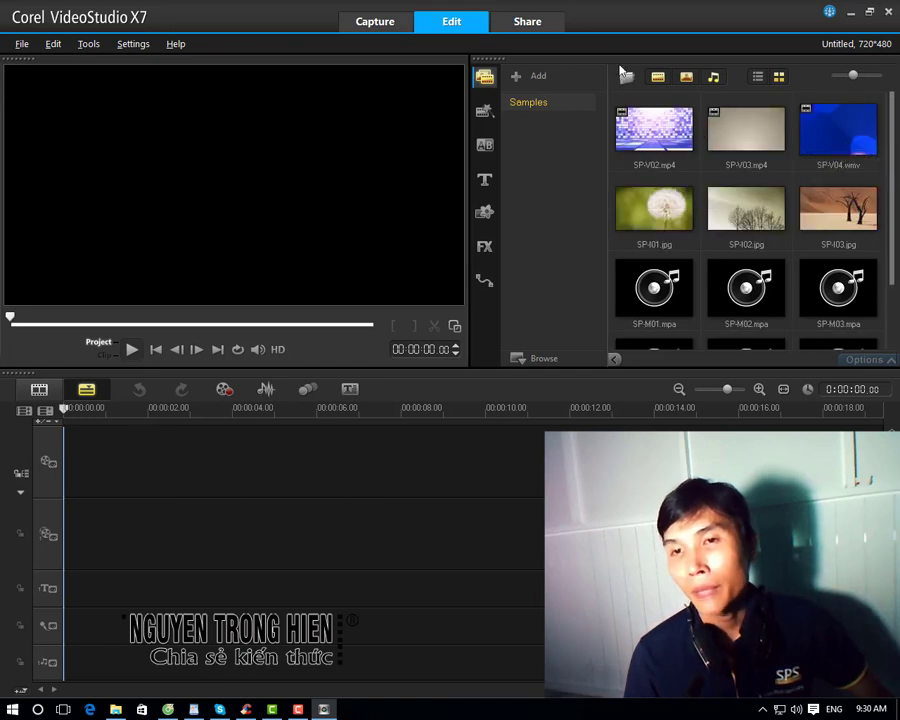
left_click(484, 111)
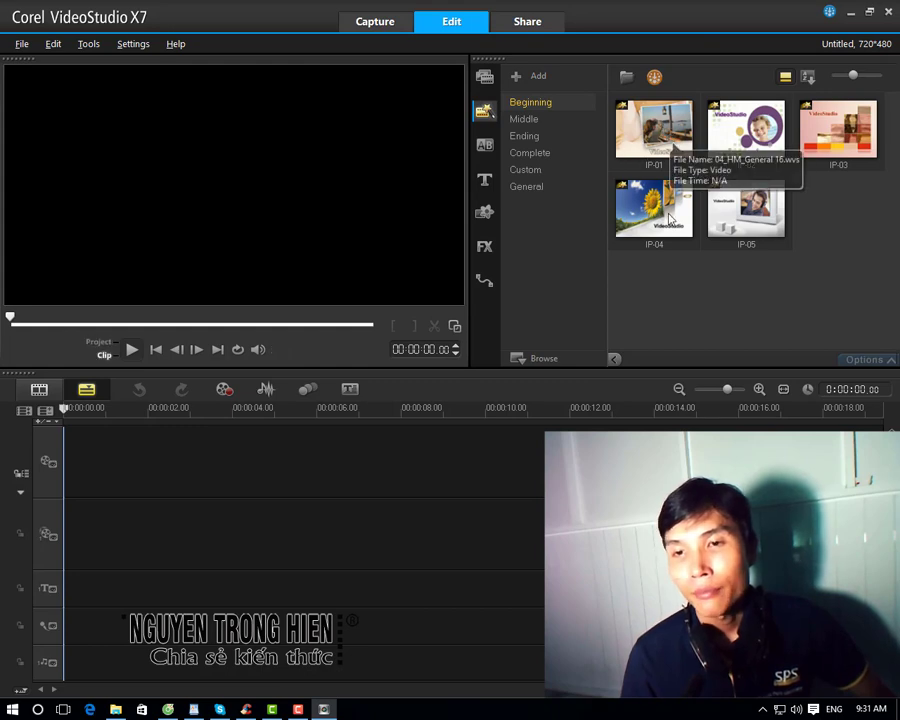
left_click(653, 128)
left_click(650, 210)
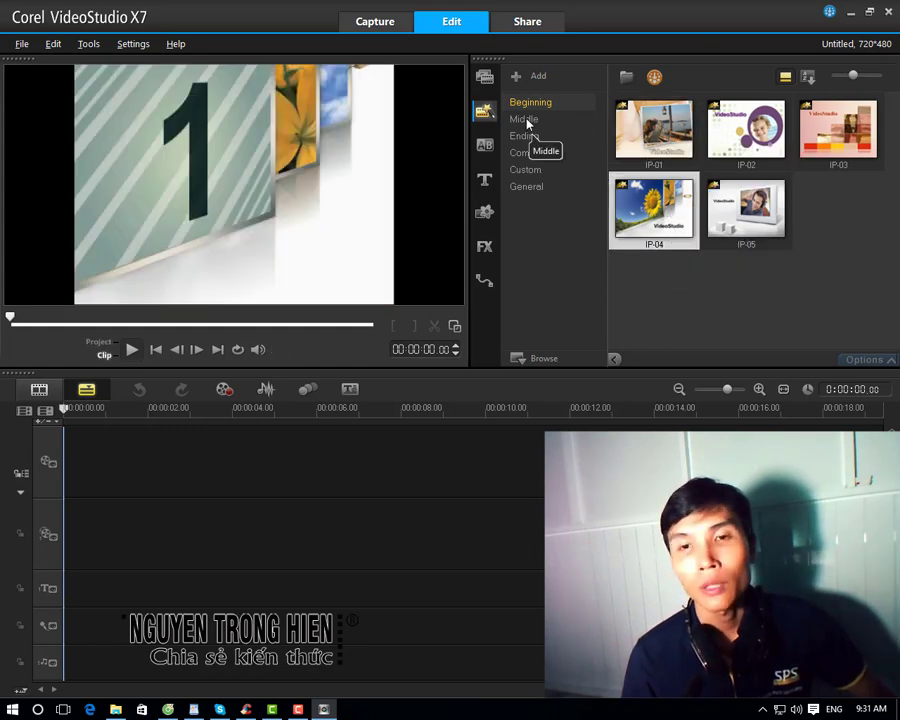
Step: Browse the Middle, Ending, Custom and General template categories, then bring up the transitions library
left_click(526, 120)
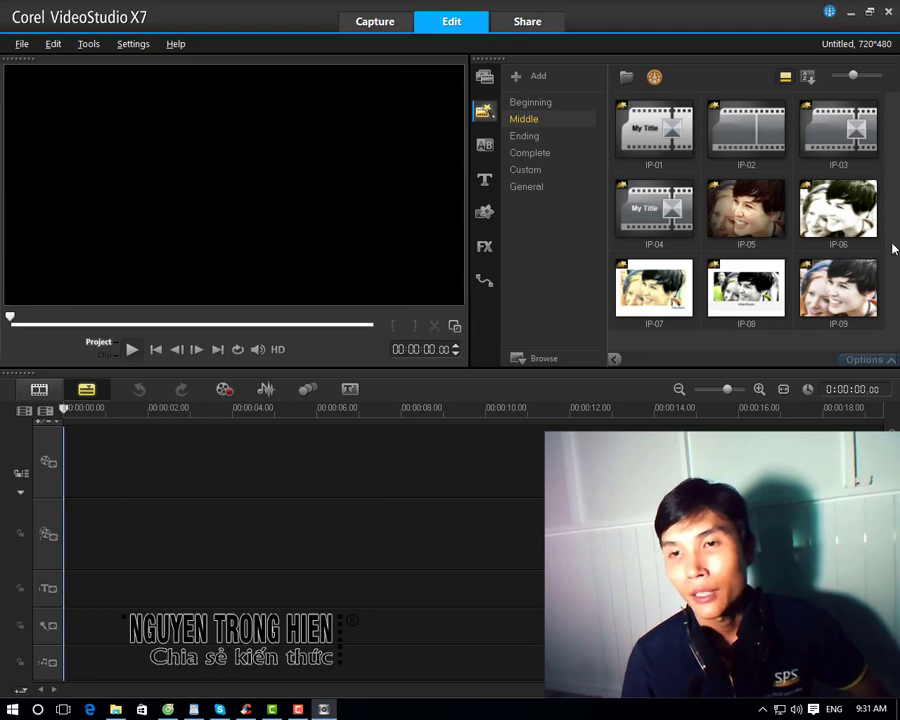
left_click(520, 136)
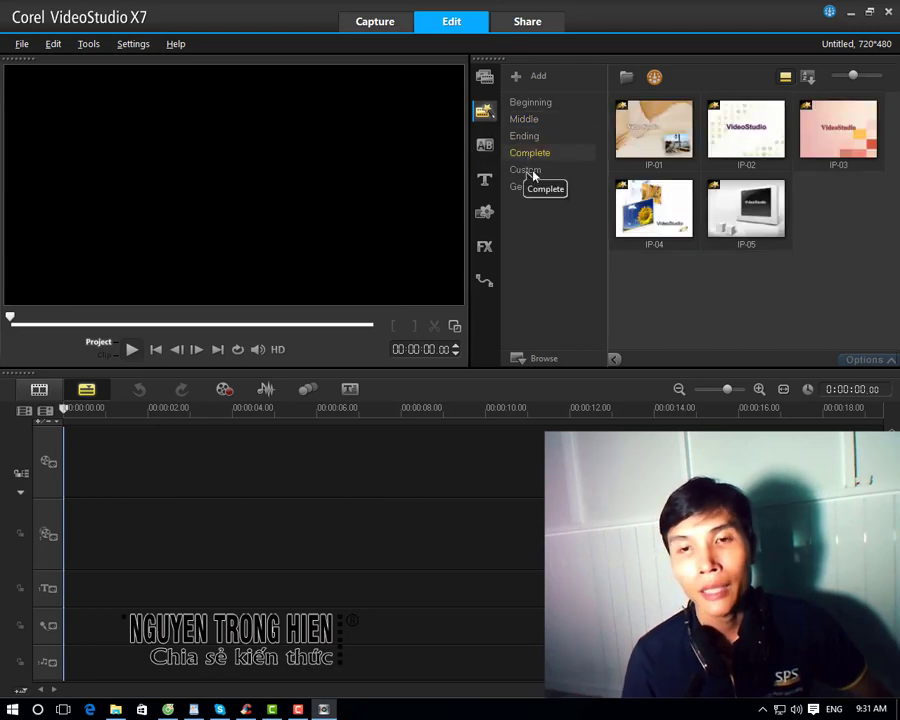
left_click(527, 170)
left_click(530, 187)
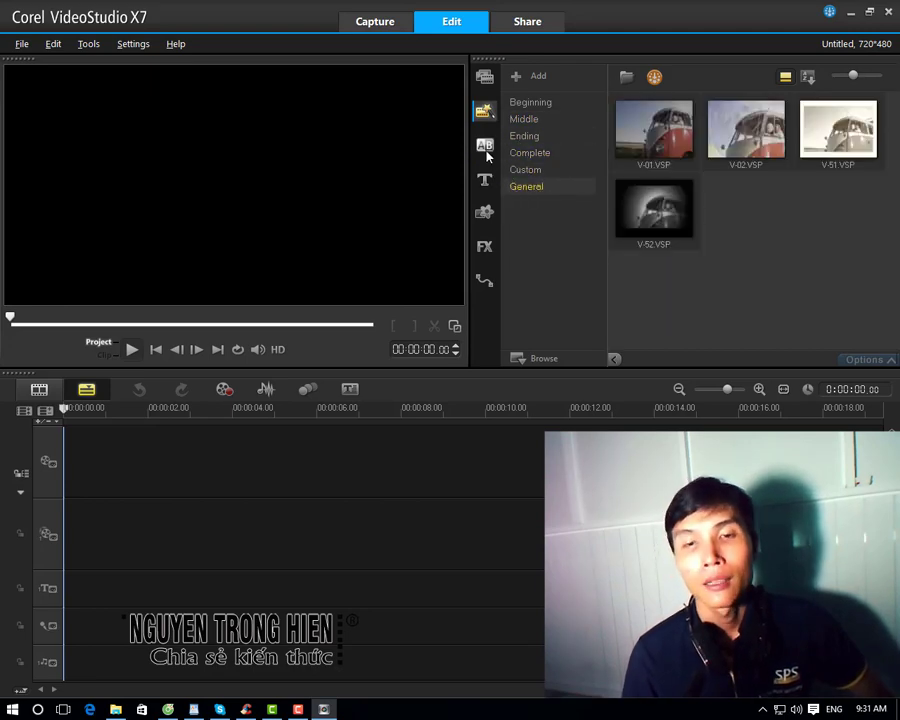
left_click(486, 150)
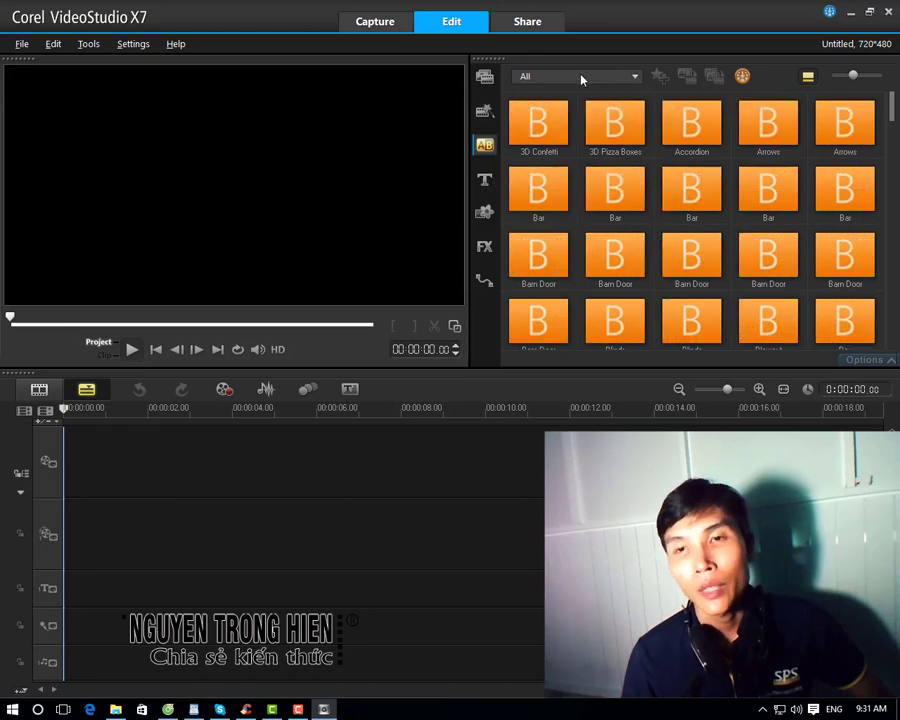
Step: Filter the transitions to the Roll category, then Album, then back to All
left_click(635, 76)
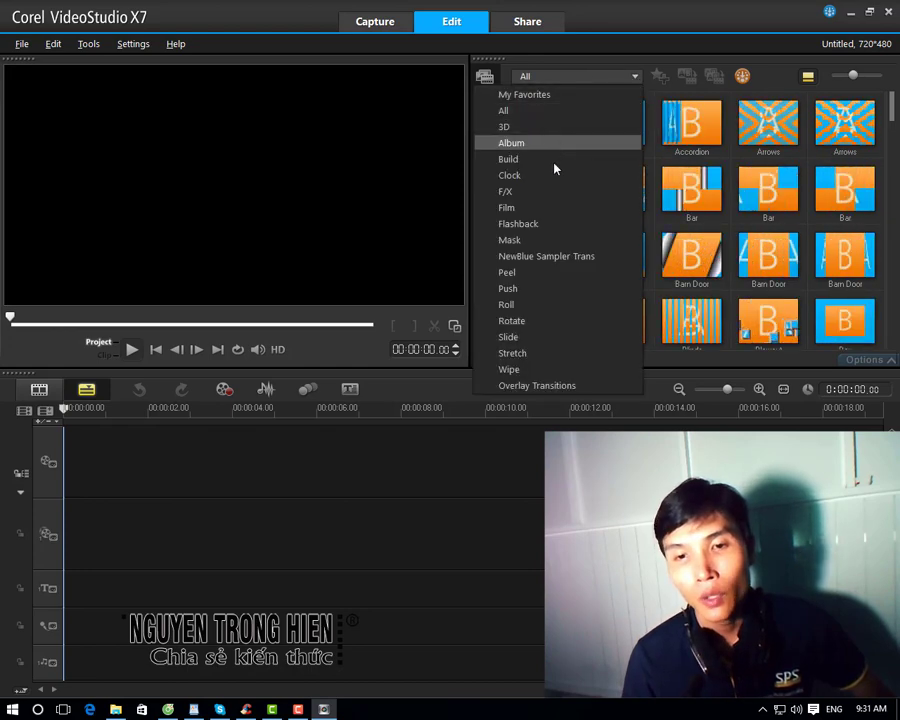
left_click(538, 304)
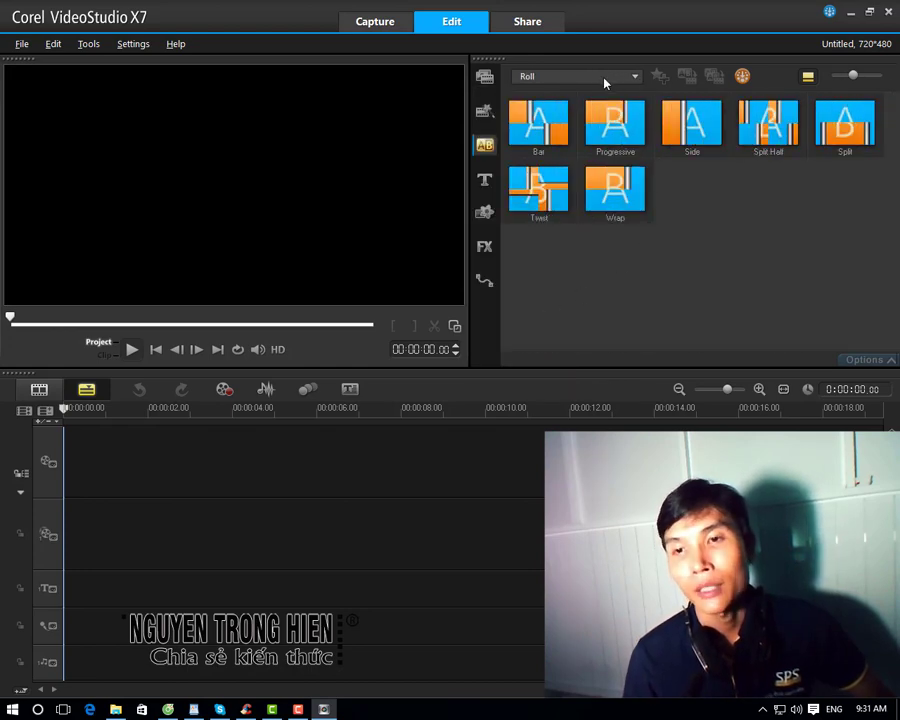
left_click(604, 80)
left_click(562, 143)
left_click(615, 78)
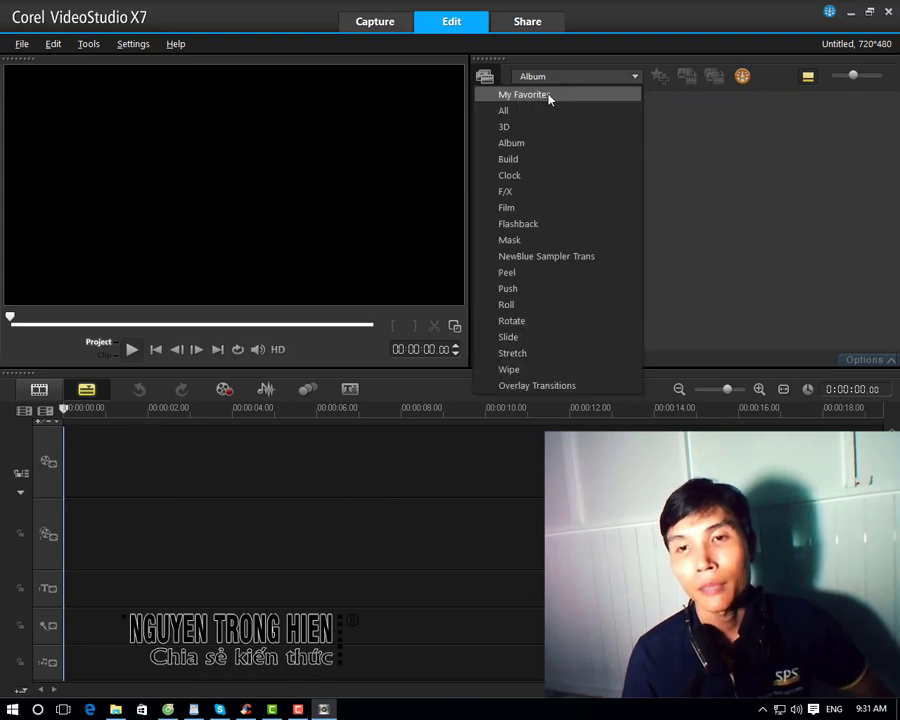
left_click(544, 110)
Step: View the NewBlue Sampler Trans transitions, scroll through all transitions, then open the title presets
left_click(590, 76)
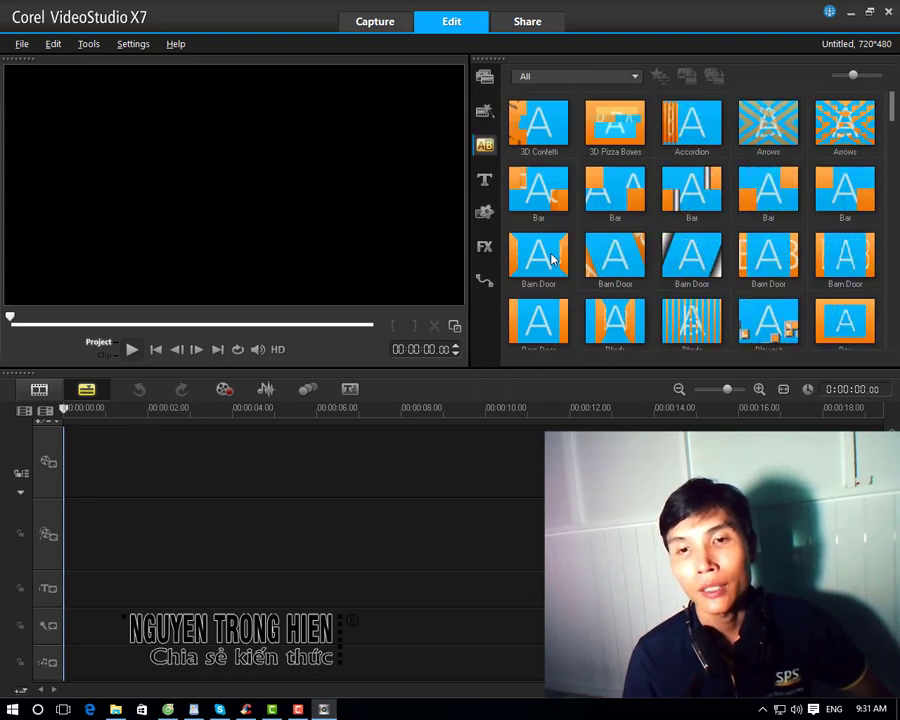
left_click(551, 257)
left_click(566, 80)
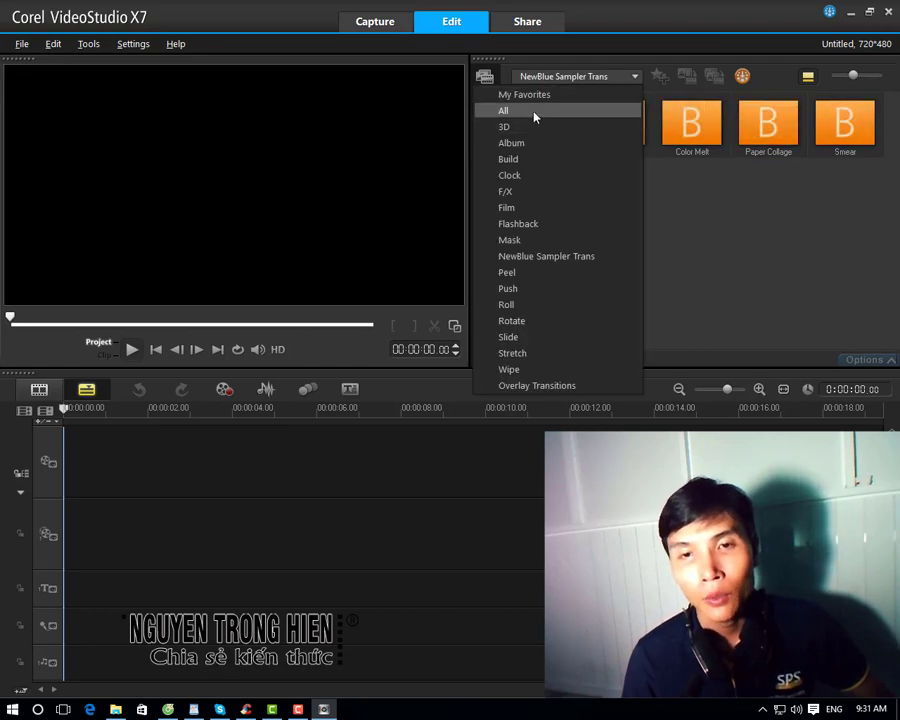
left_click(534, 110)
scroll(889, 208, "down", 1)
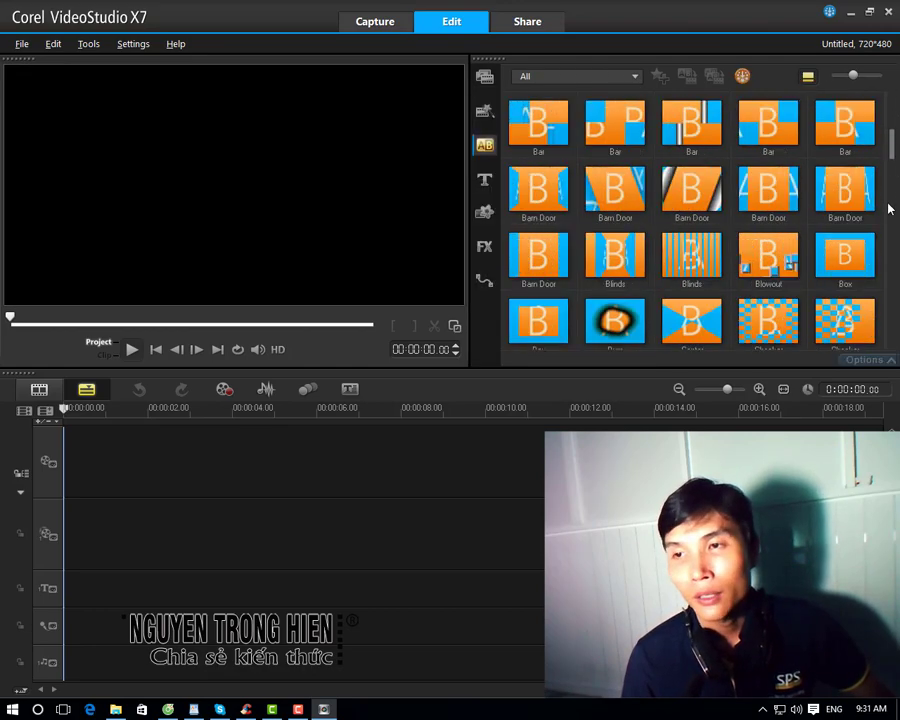
scroll(889, 208, "down", 10)
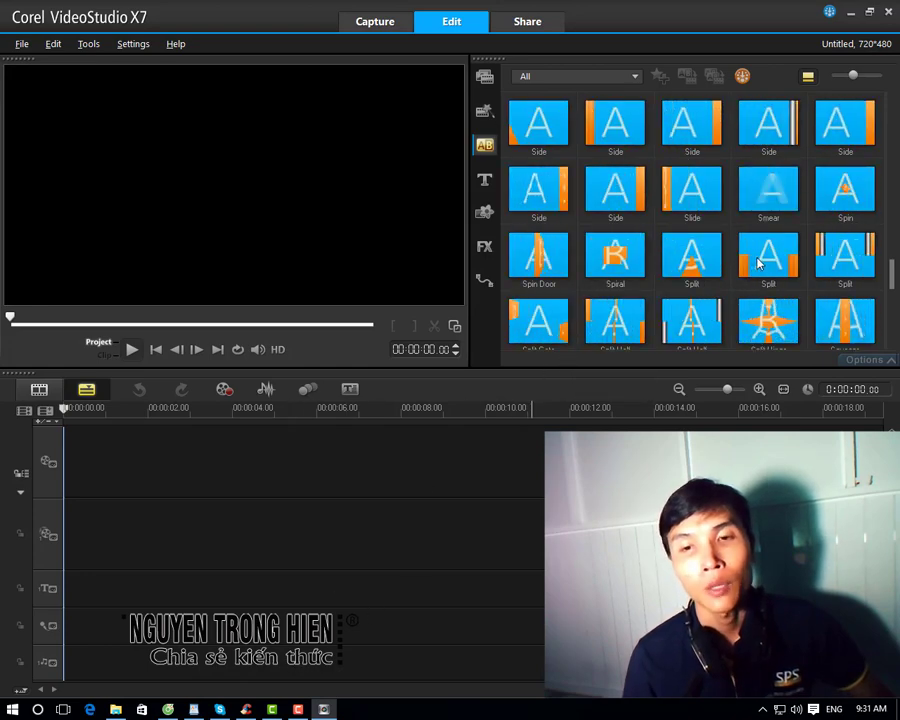
left_click(484, 179)
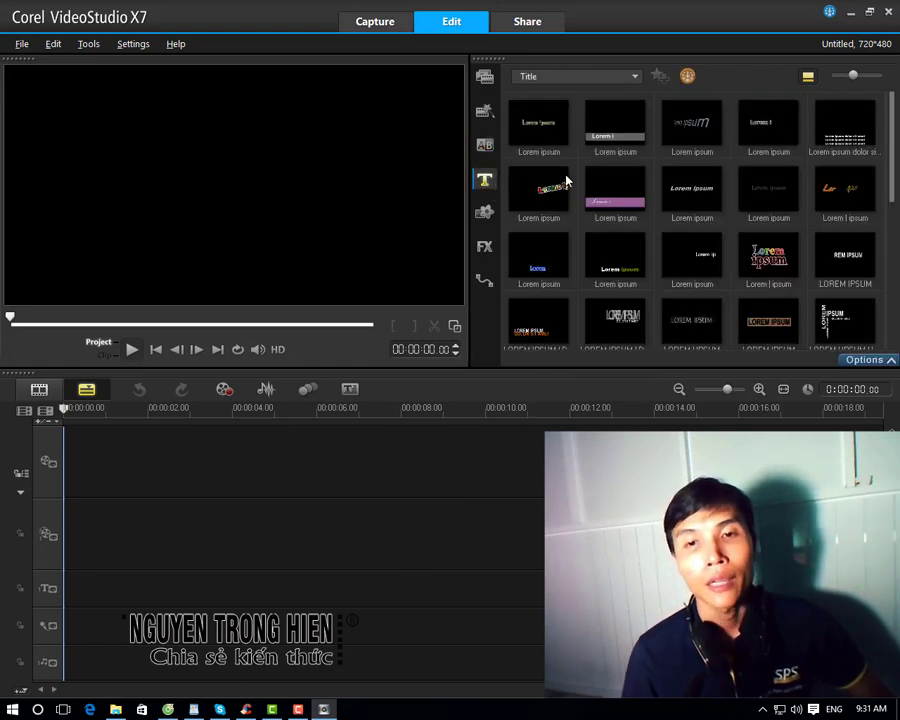
Step: Preview the plain, grey-bar and colourful Lorem ipsum titles, then two LOREM IPSUM DOLOR SIT AMET presets
left_click(537, 140)
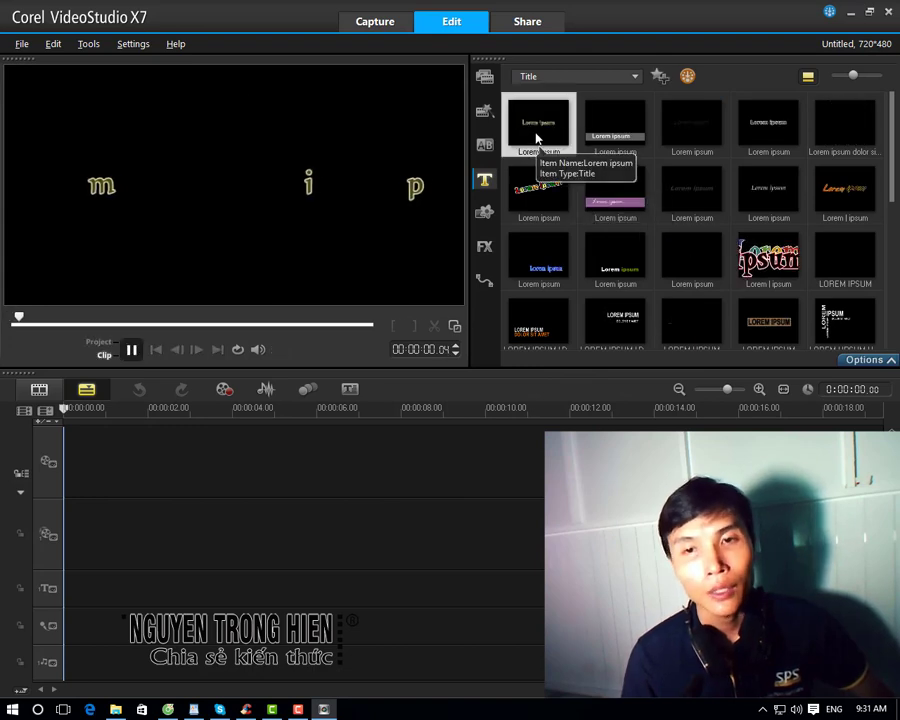
left_click(625, 143)
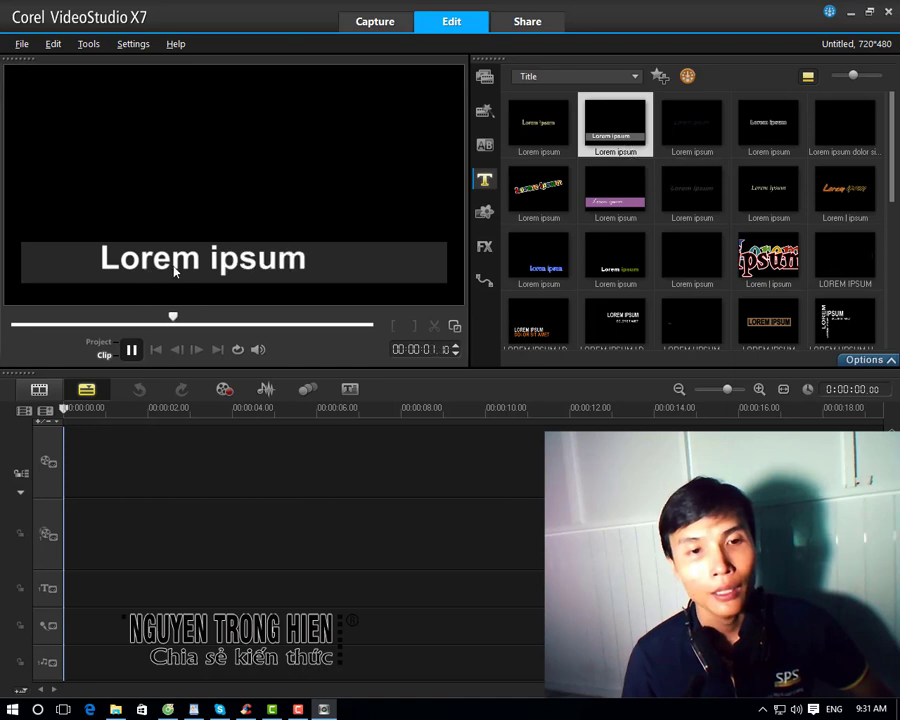
left_click(758, 268)
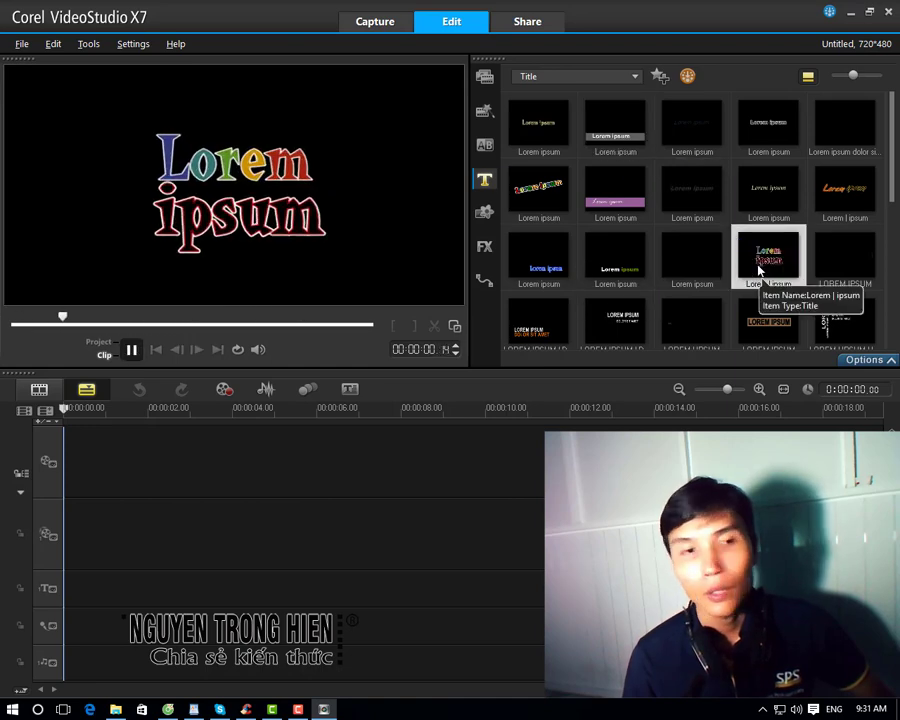
left_click(537, 333)
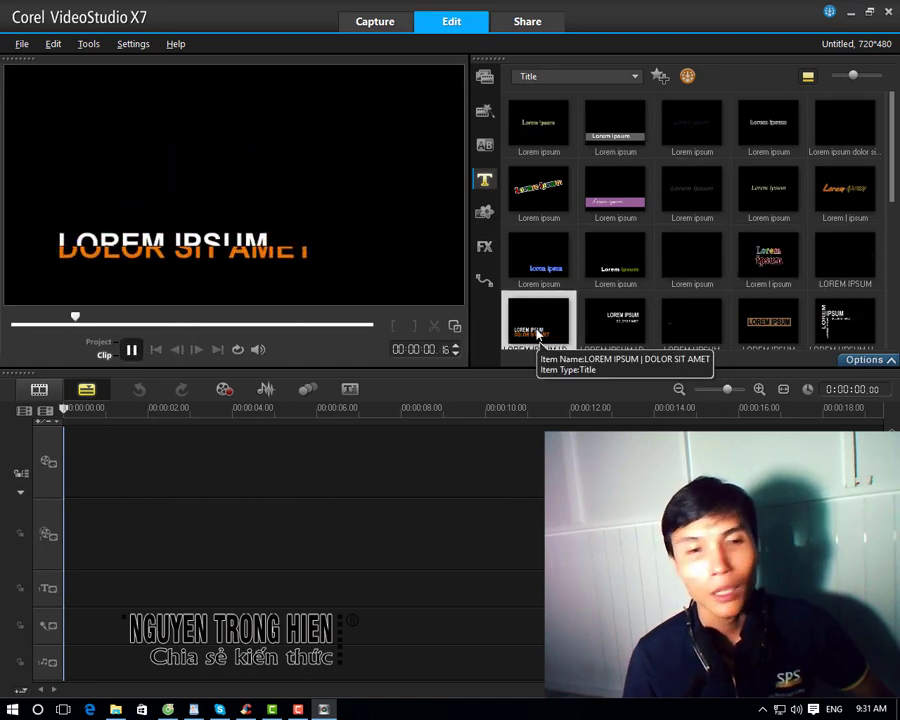
scroll(537, 333, "down", 3)
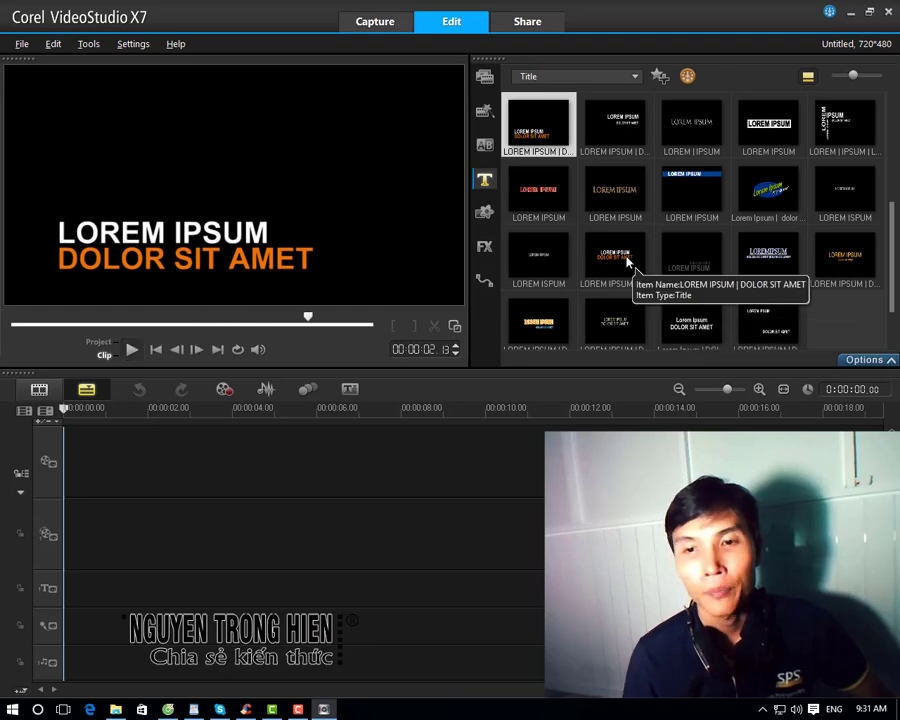
left_click(627, 260)
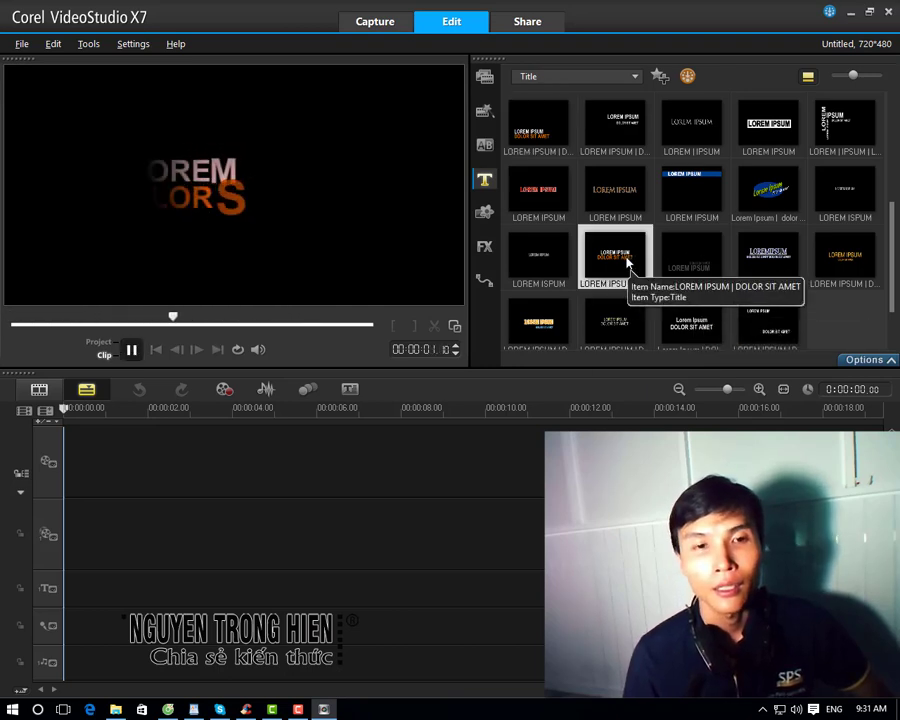